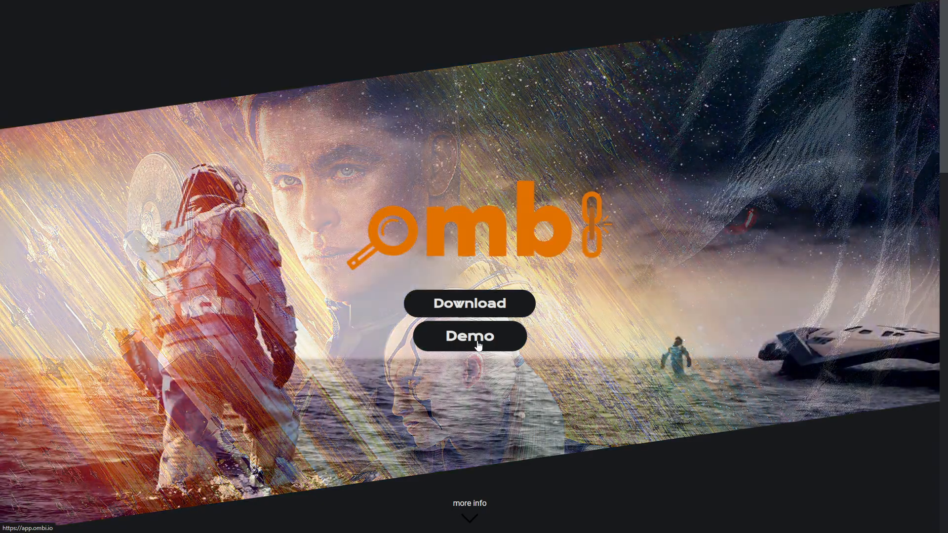
Look through the Ombi website's description, screenshots and installation sections
scroll(828, 363, "down", 10)
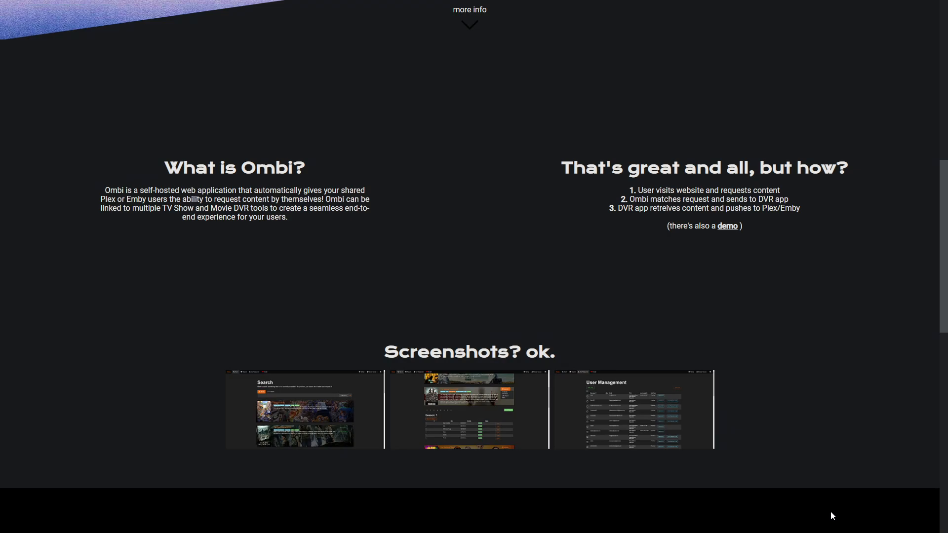
scroll(387, 322, "down", 8)
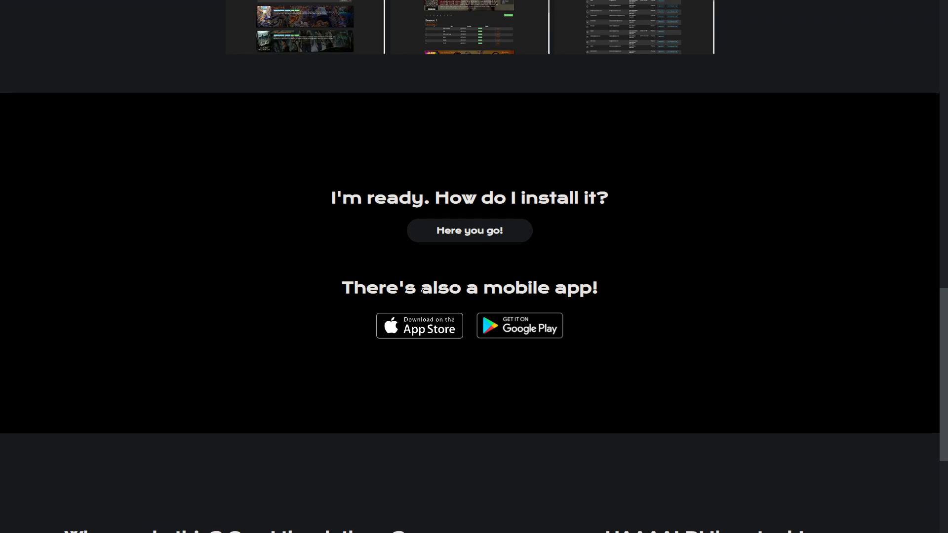
scroll(339, 485, "down", 5)
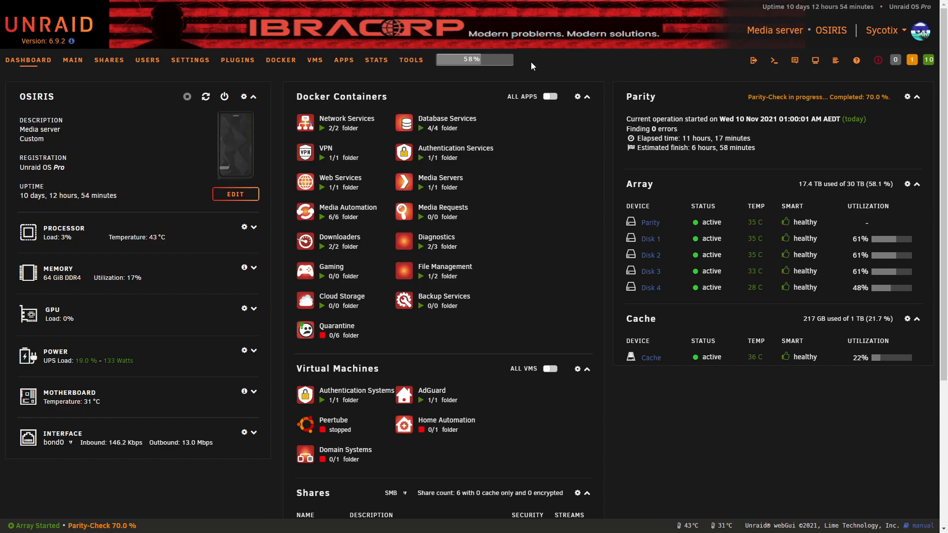
Search the Unraid community applications for ombi and start installing the hotio version with the default latest branch
left_click(348, 61)
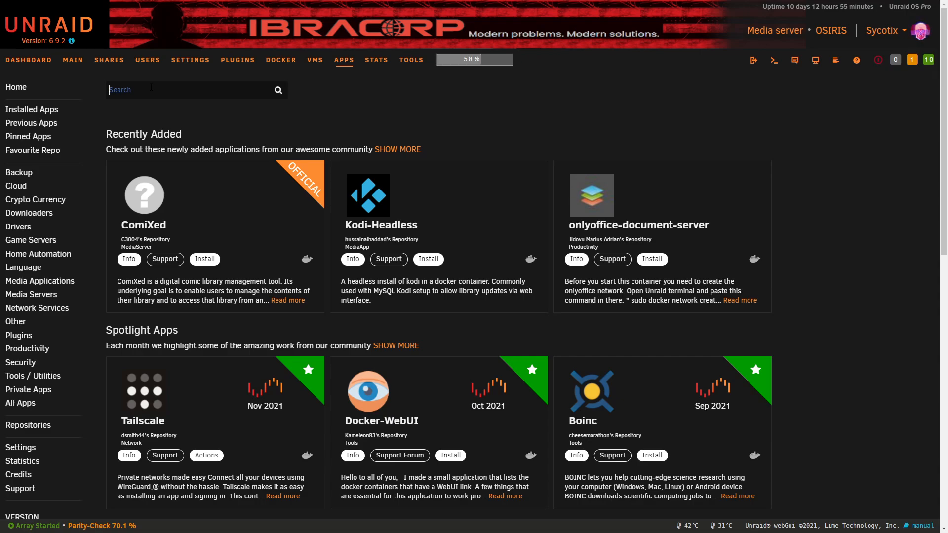
type("ombi")
key("Return")
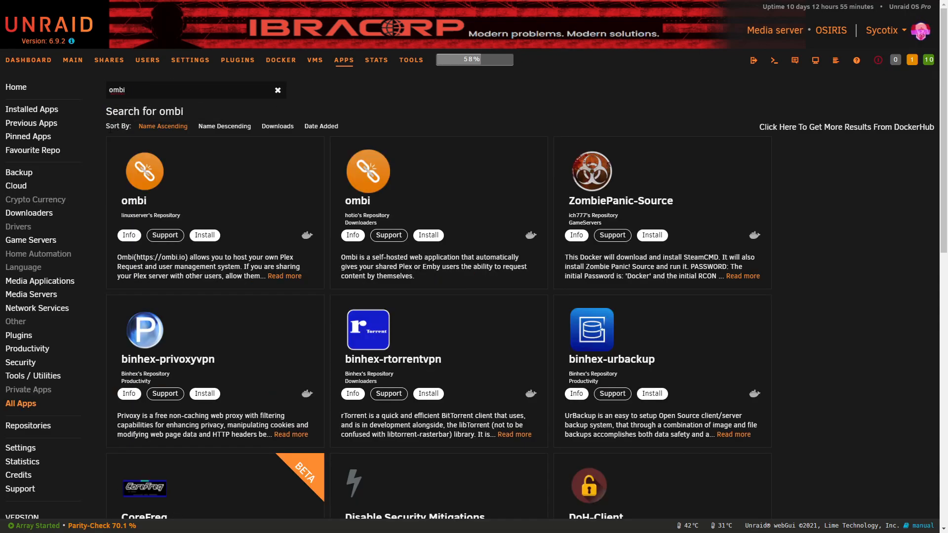
scroll(855, 390, "down", 1)
scroll(855, 390, "up", 1)
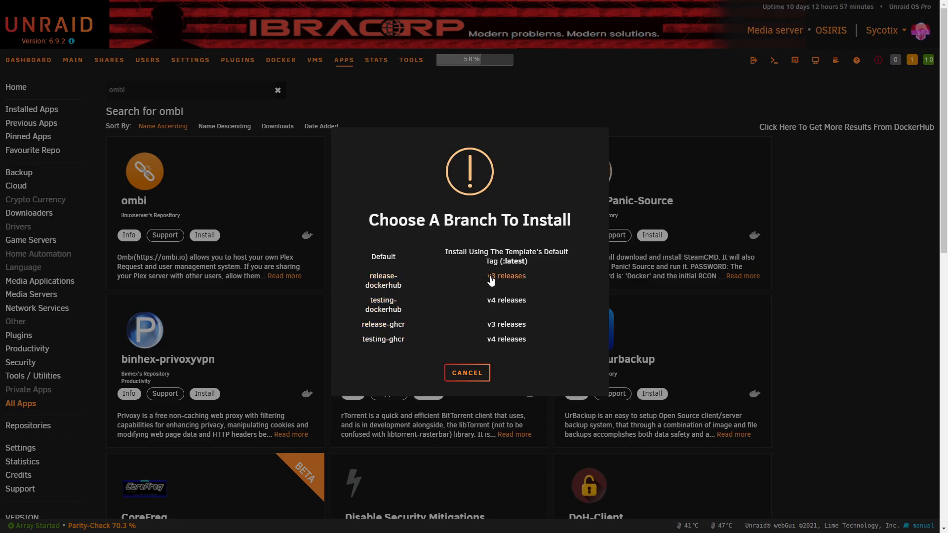
left_click(385, 257)
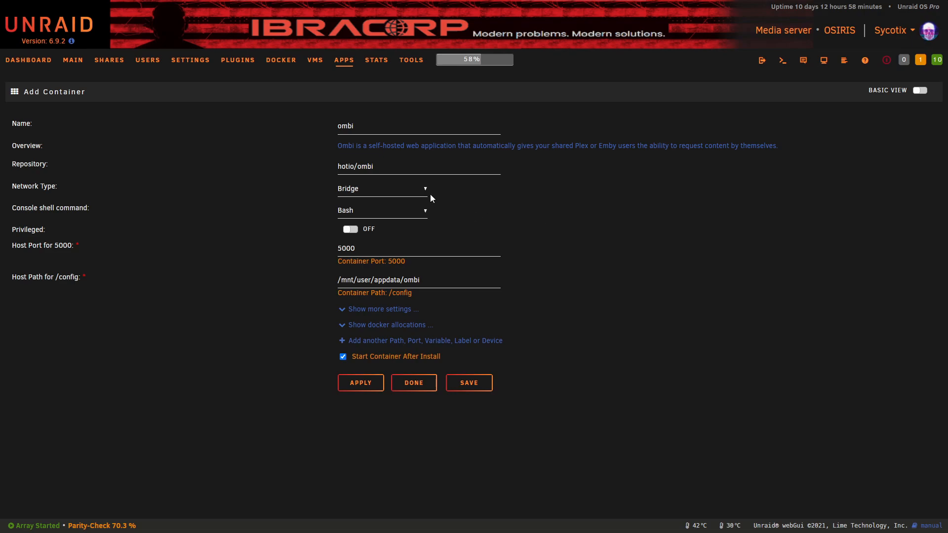
Set the ombi container's network type to Custom : ibraproxy, check its additional settings, and create the container
left_click(358, 192)
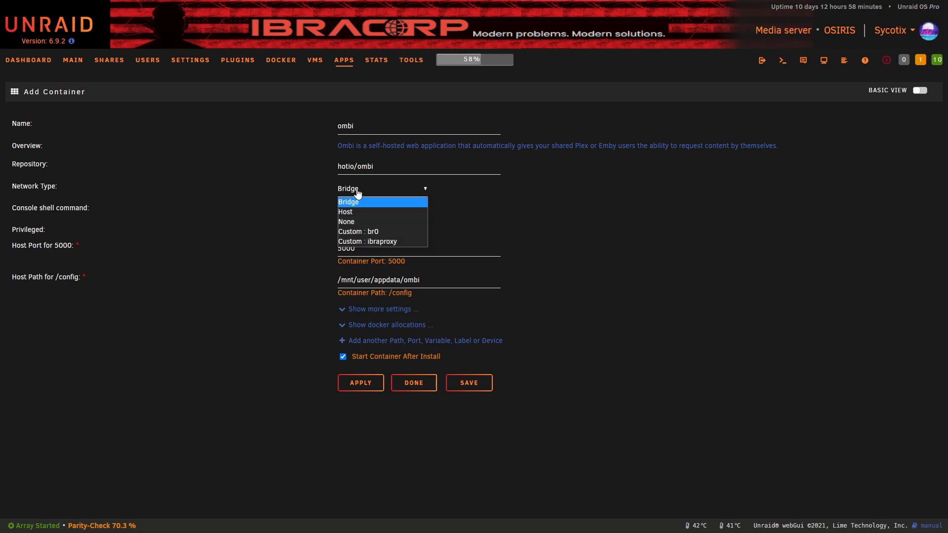
left_click(380, 242)
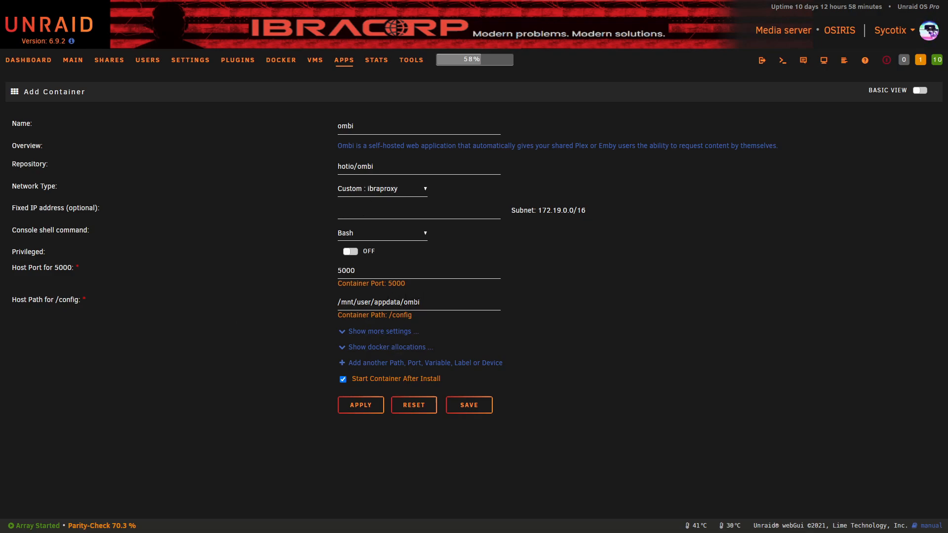
left_click(396, 332)
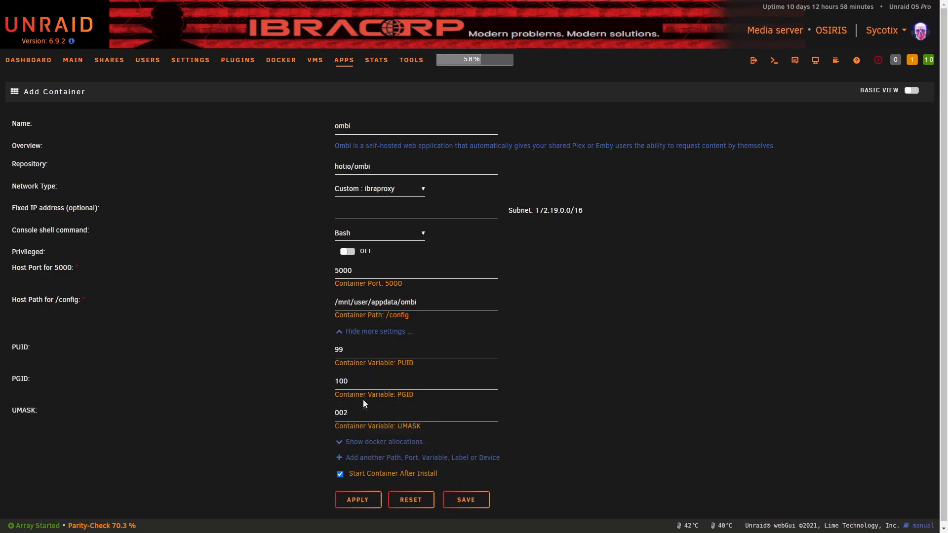
left_click(374, 335)
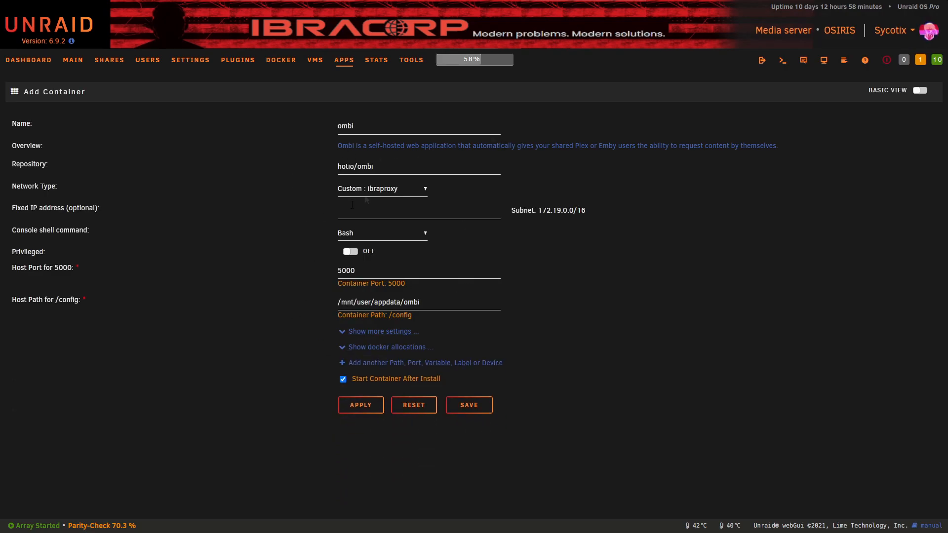
left_click(368, 405)
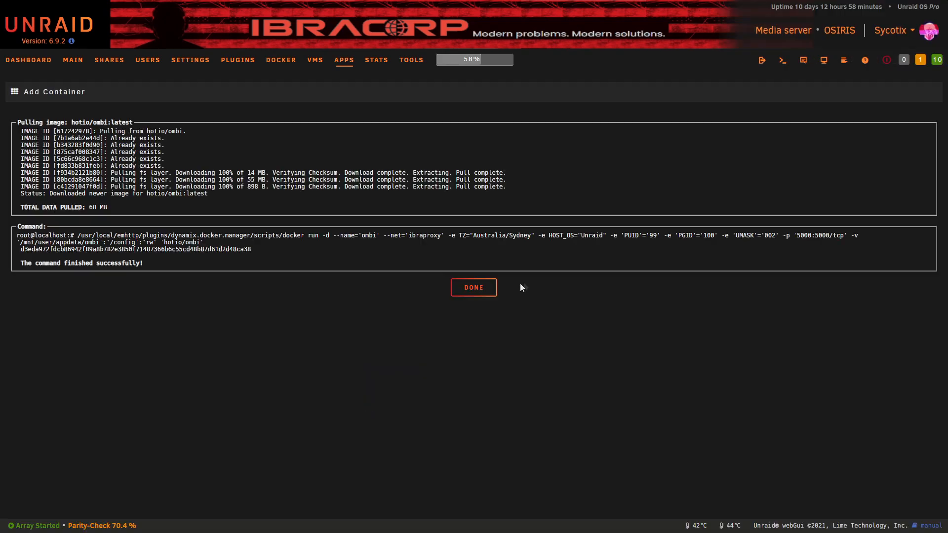
left_click(474, 286)
Add the ombi container to the Media Requests folder in the Docker container list and submit the folder update
left_click(281, 60)
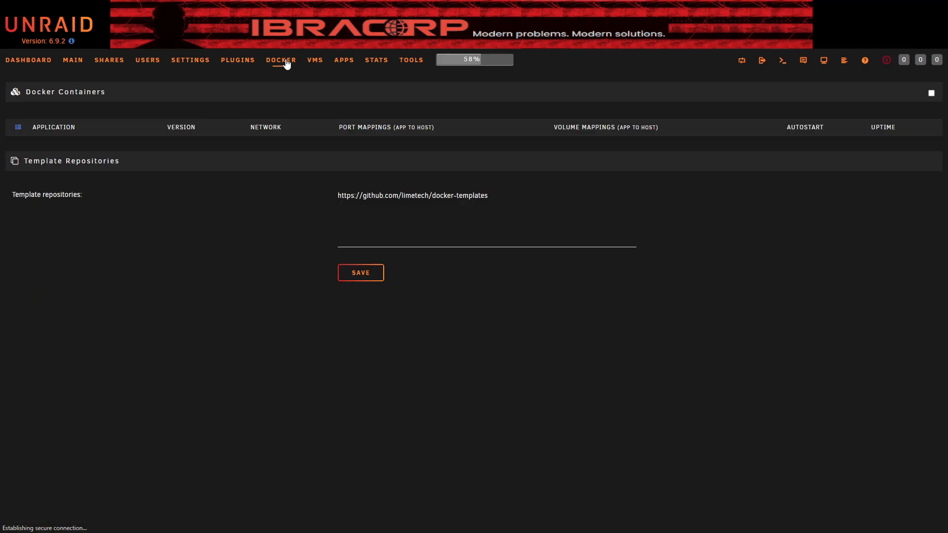
scroll(42, 335, "down", 1)
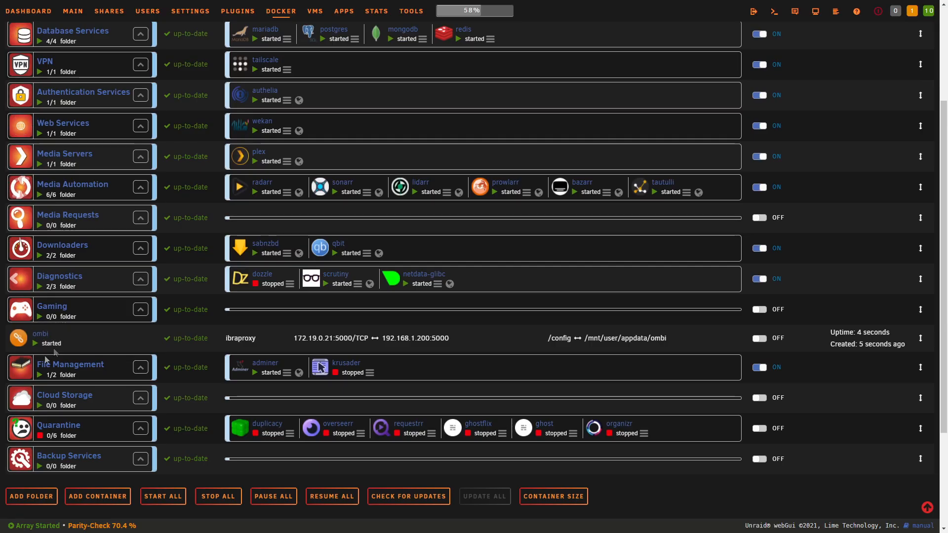
left_click(18, 338)
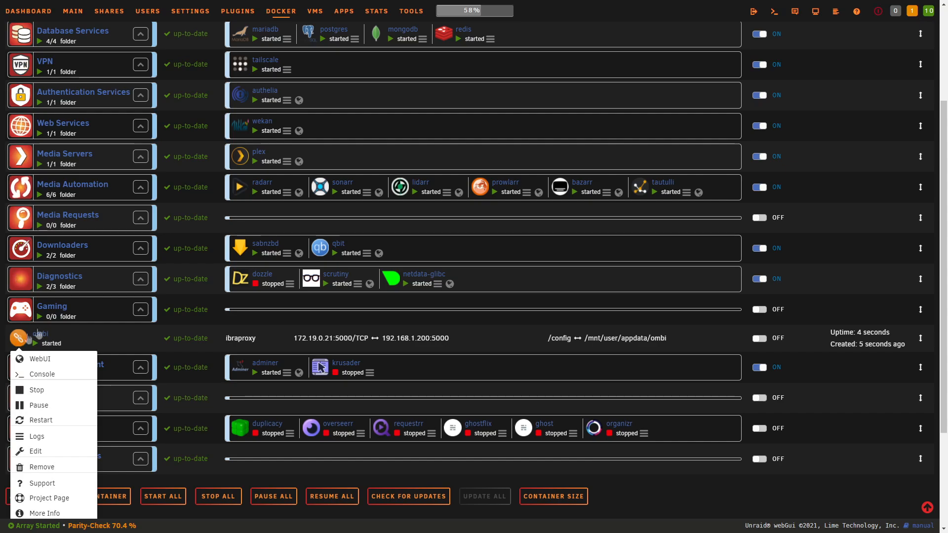
left_click(238, 229)
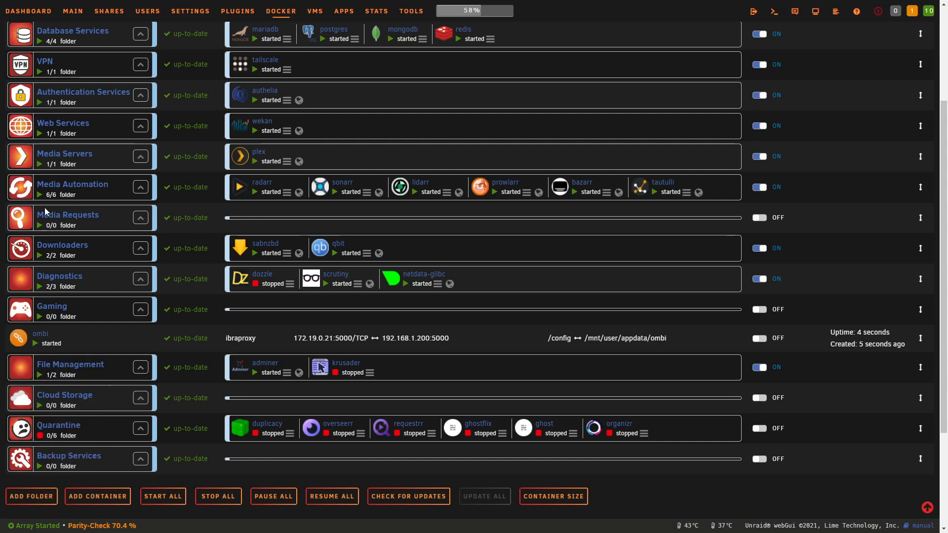
left_click(62, 219)
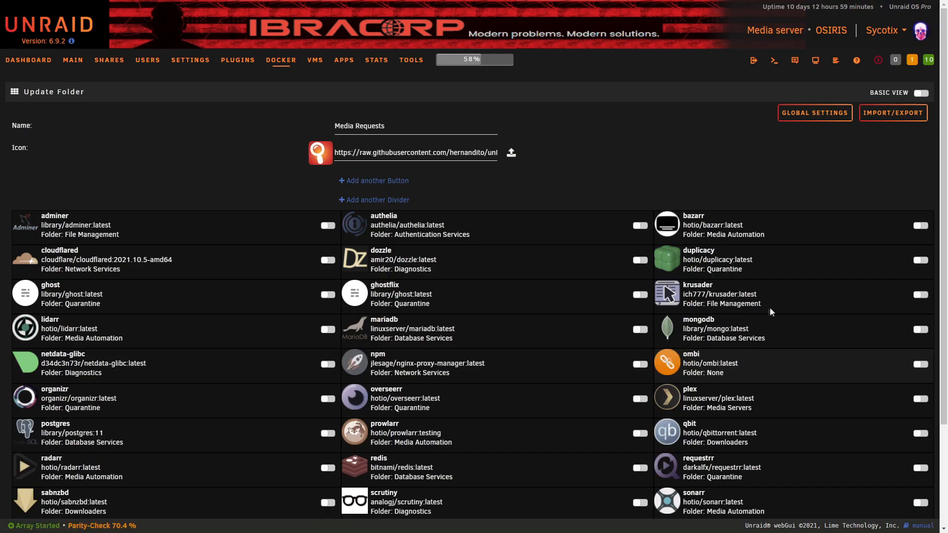
left_click(920, 364)
scroll(618, 360, "down", 3)
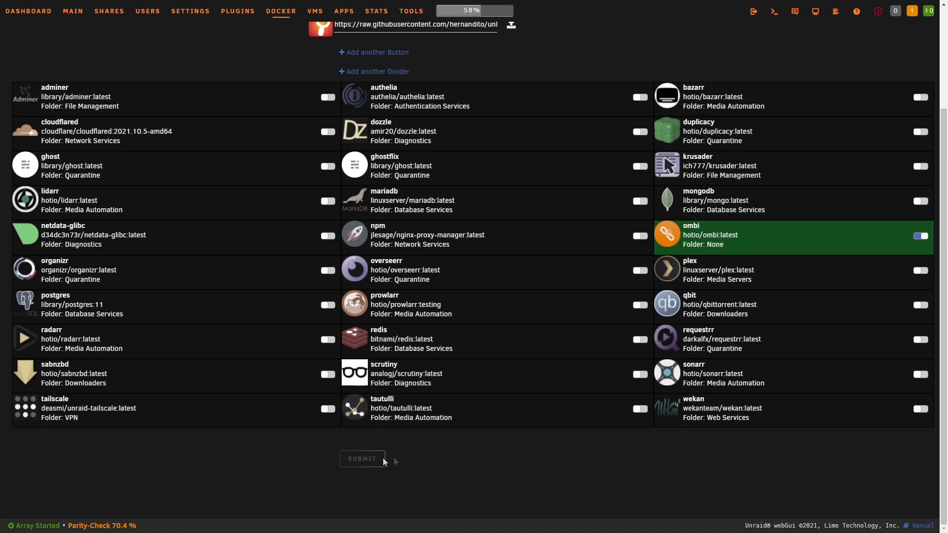
left_click(362, 459)
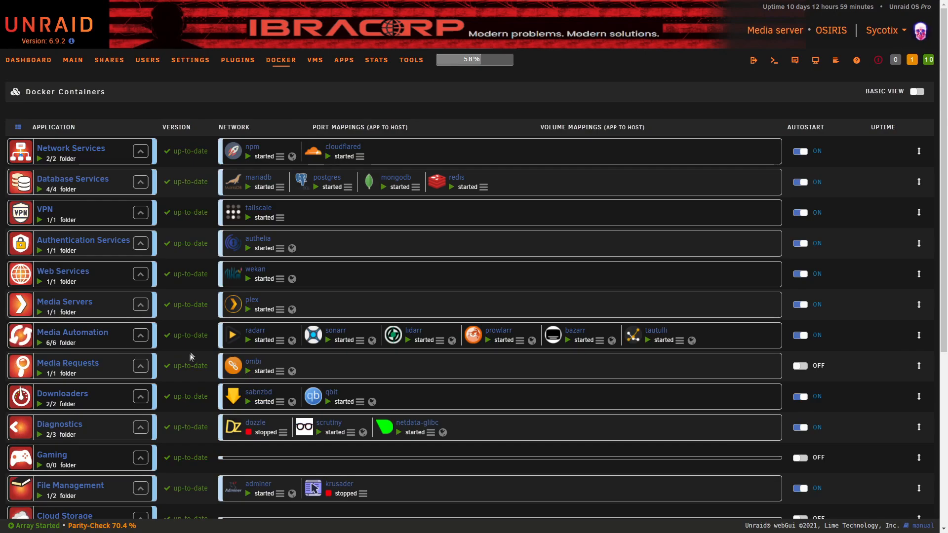
Open the web interface of the ombi container from the Media Requests folder
left_click(233, 366)
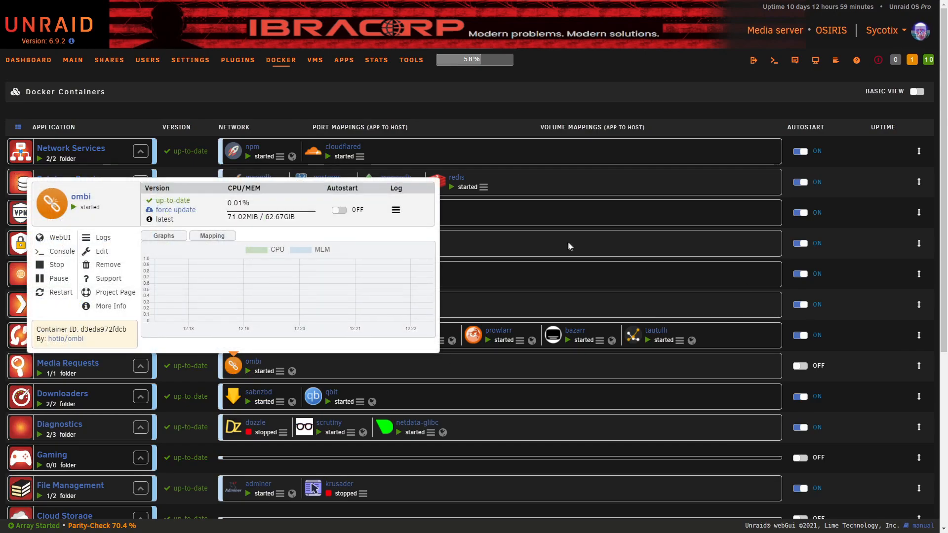
left_click(238, 365)
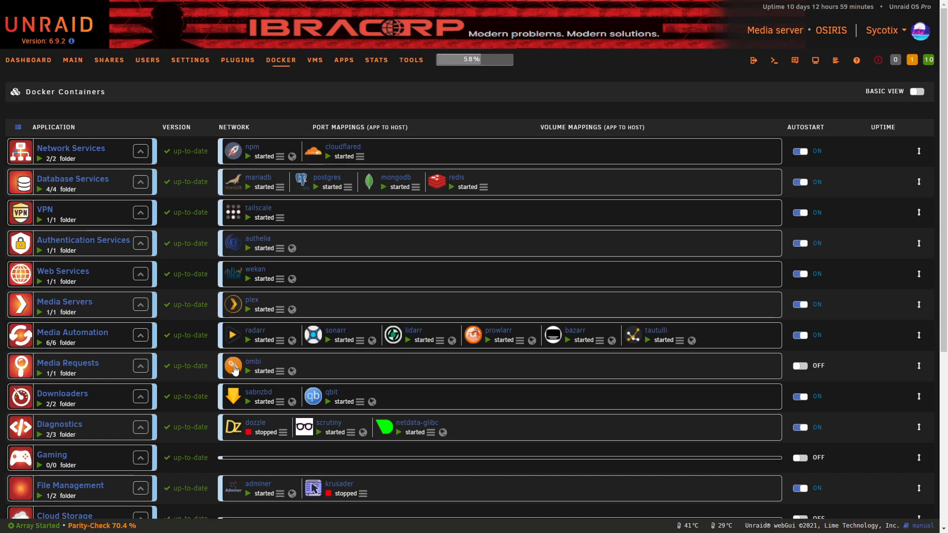
left_click(233, 368)
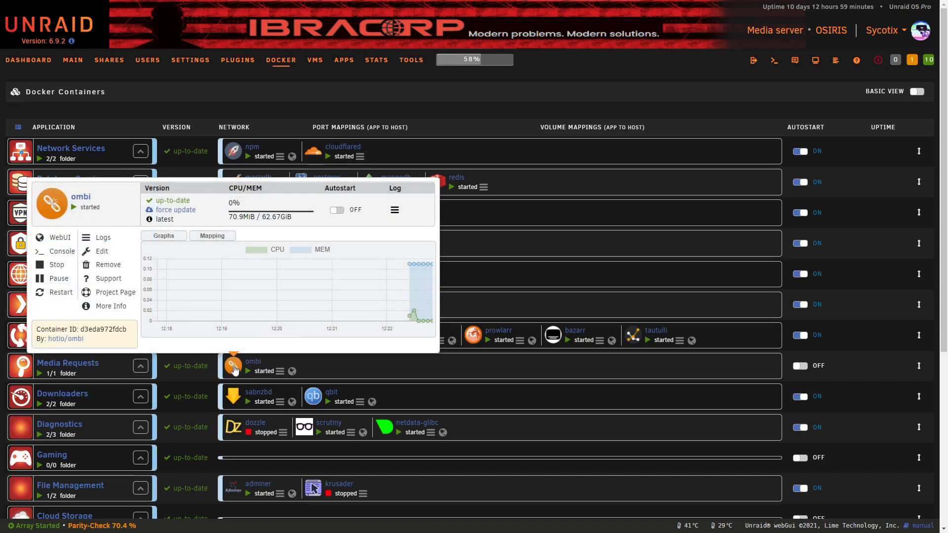
left_click(57, 239)
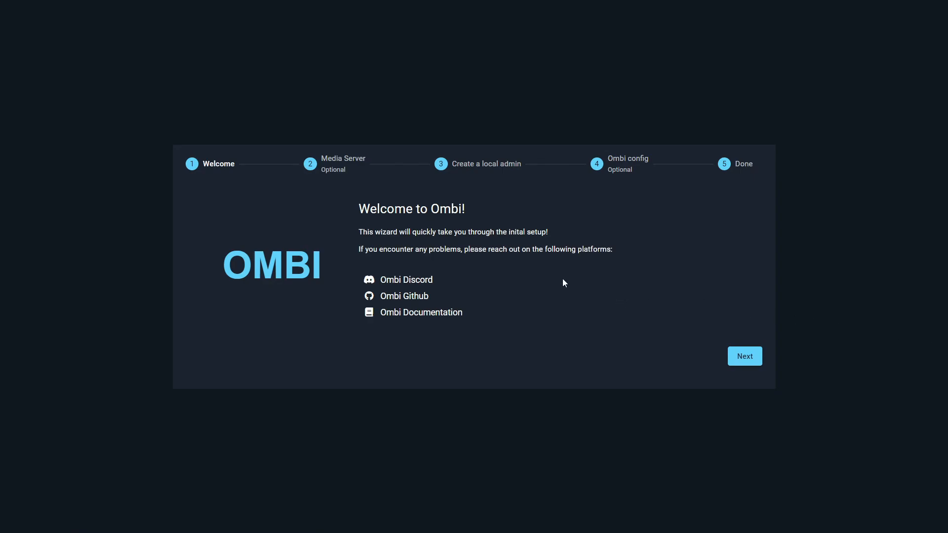
Start the setup wizard, look at the Emby and Jellyfin options, and connect Plex as the media server through Plex login
left_click(739, 359)
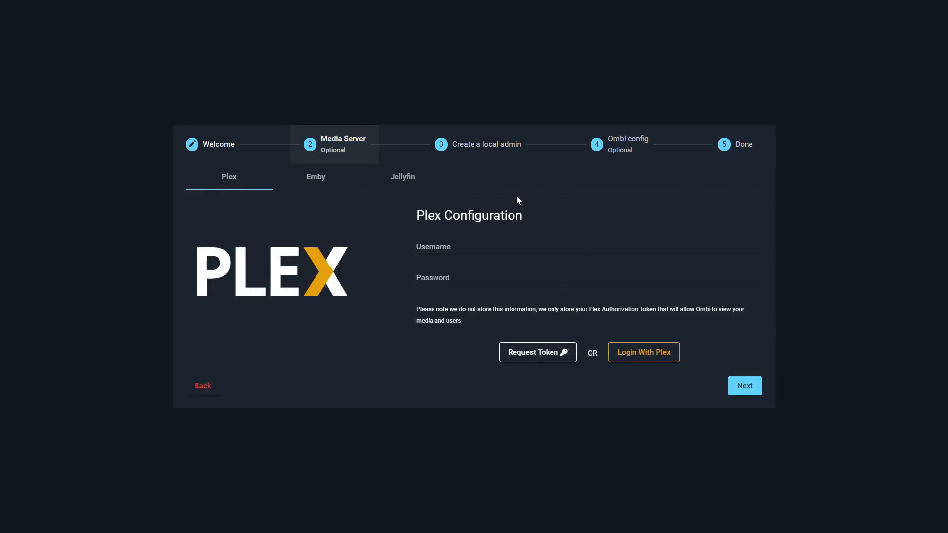
left_click(324, 182)
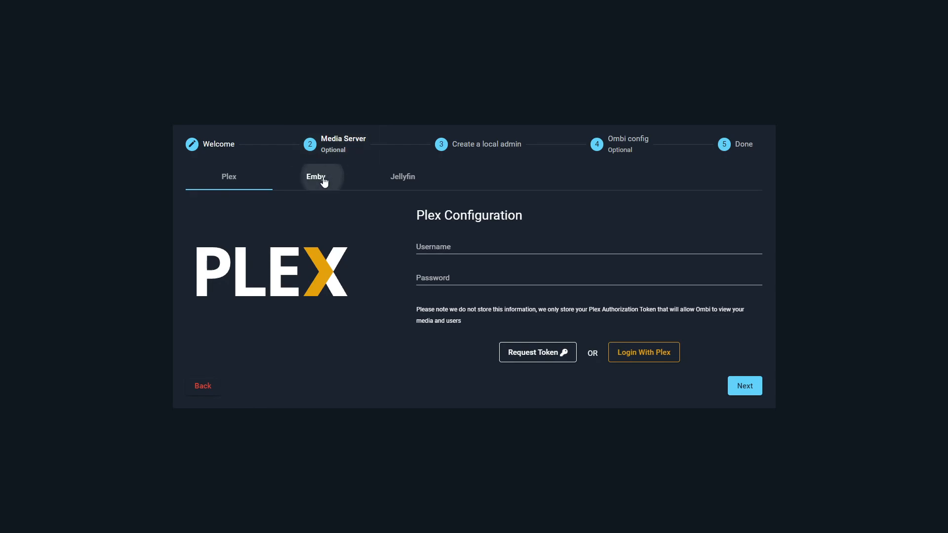
left_click(393, 184)
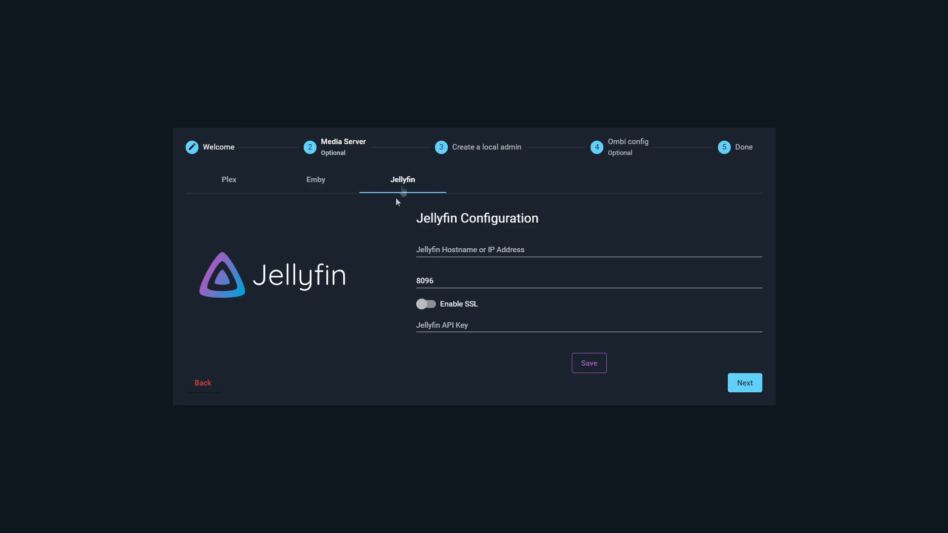
left_click(232, 183)
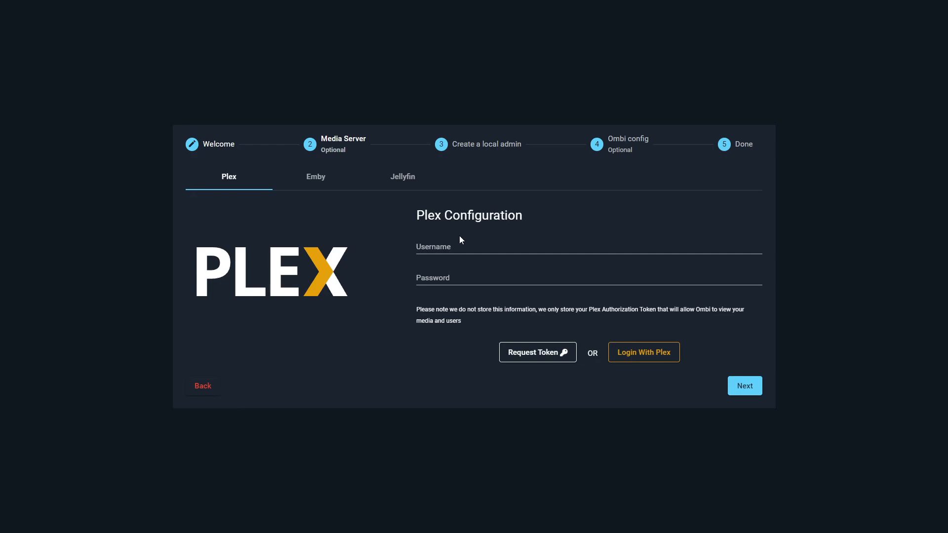
left_click(643, 353)
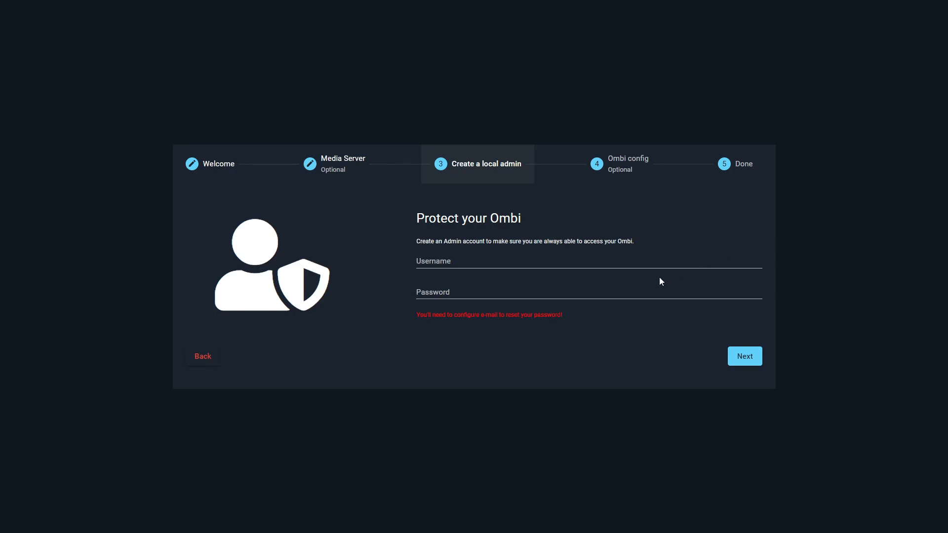
Create the local administrator account with the username admin and enter its password
left_click(444, 262)
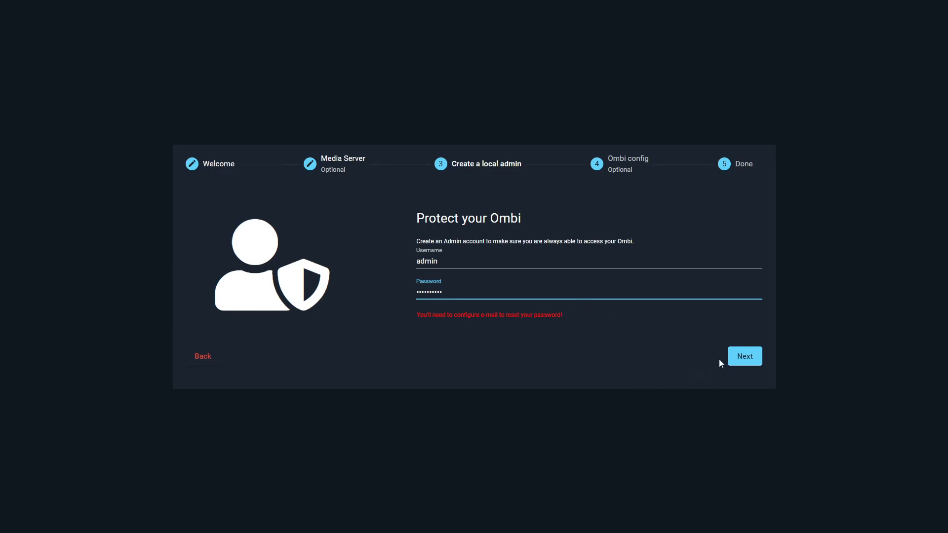
left_click(743, 357)
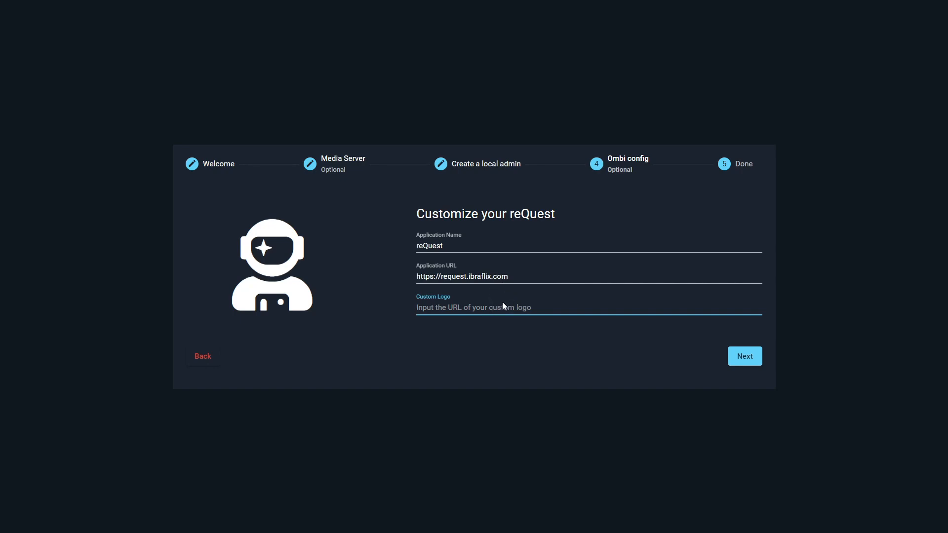
type("https://i.imgur.com/wd0mzVt.png")
left_click(732, 360)
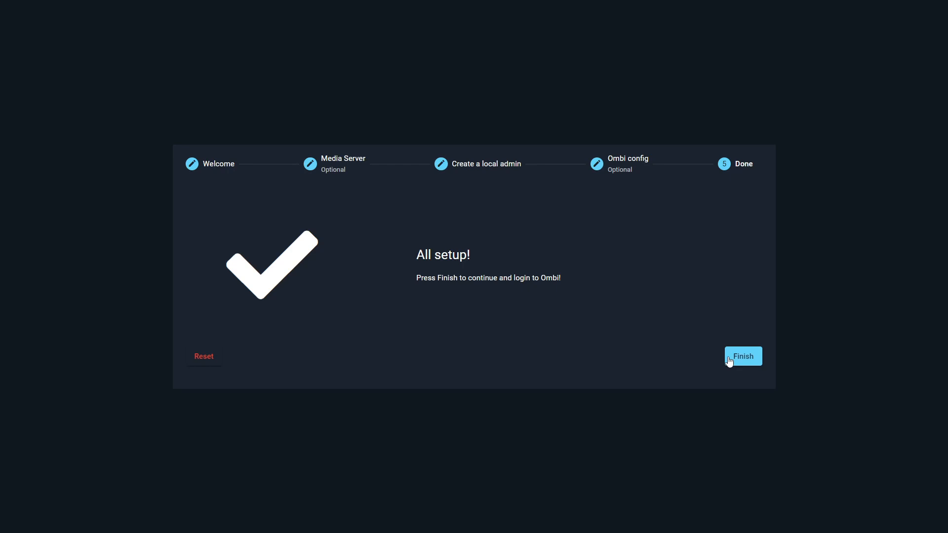
left_click(742, 355)
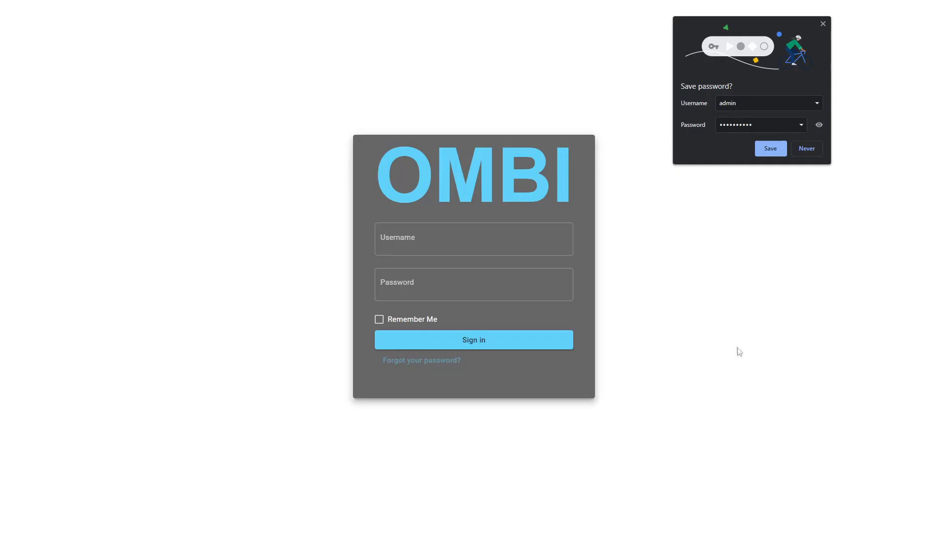
Decline saving the browser password, sign in to Ombi with the admin username and password with Remember Me enabled, and open the settings
left_click(823, 25)
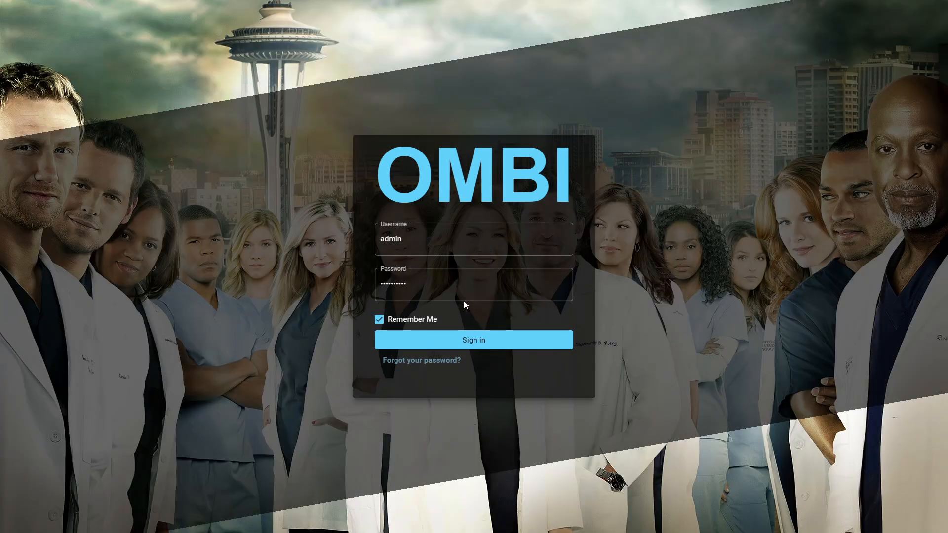
left_click(500, 347)
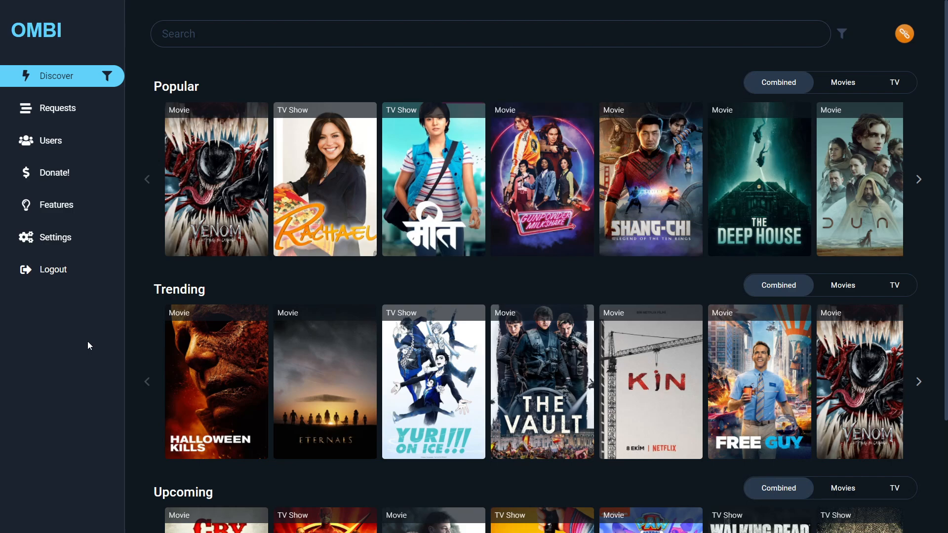
mouse_move(414, 349)
left_click(57, 239)
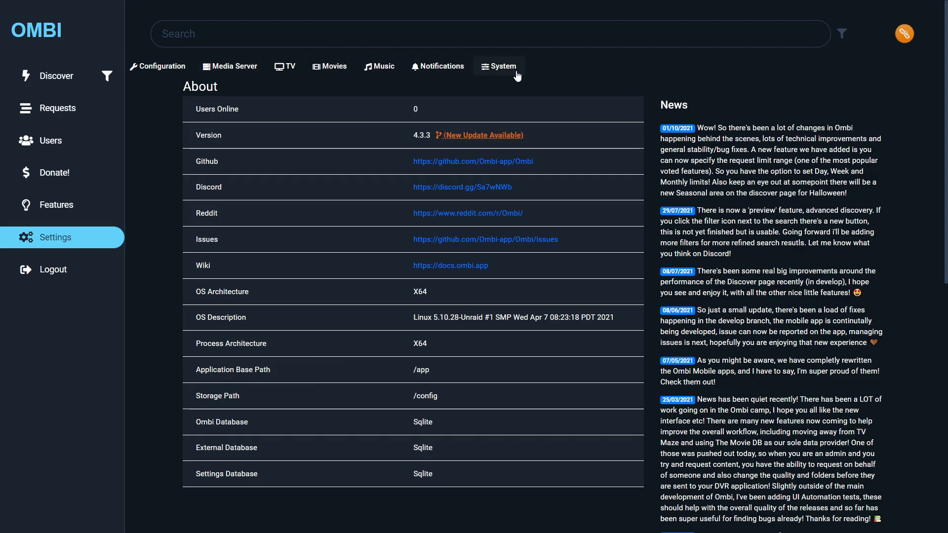
In the general configuration, turn on "Do not send Notifications if a User has the Auto Approve permission" and save the settings
left_click(158, 70)
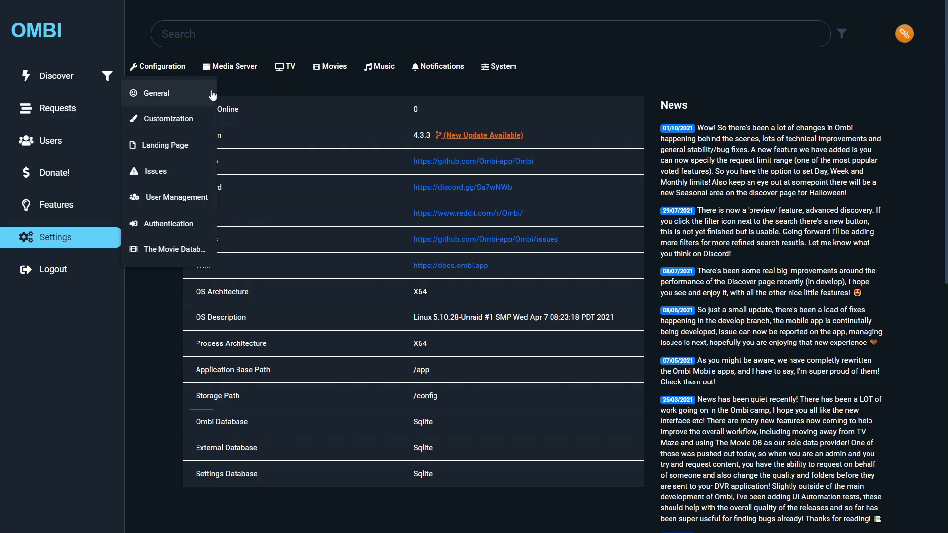
left_click(167, 94)
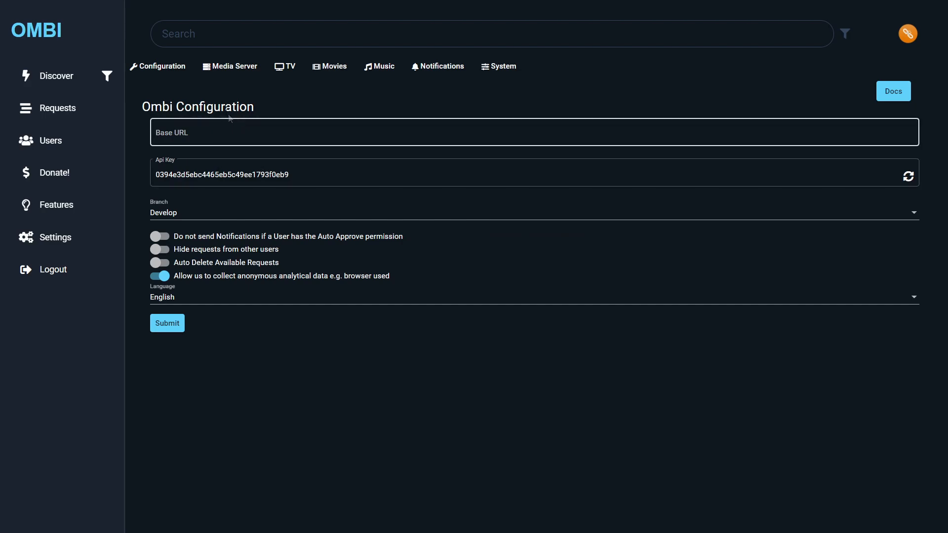
left_click(180, 216)
left_click(398, 310)
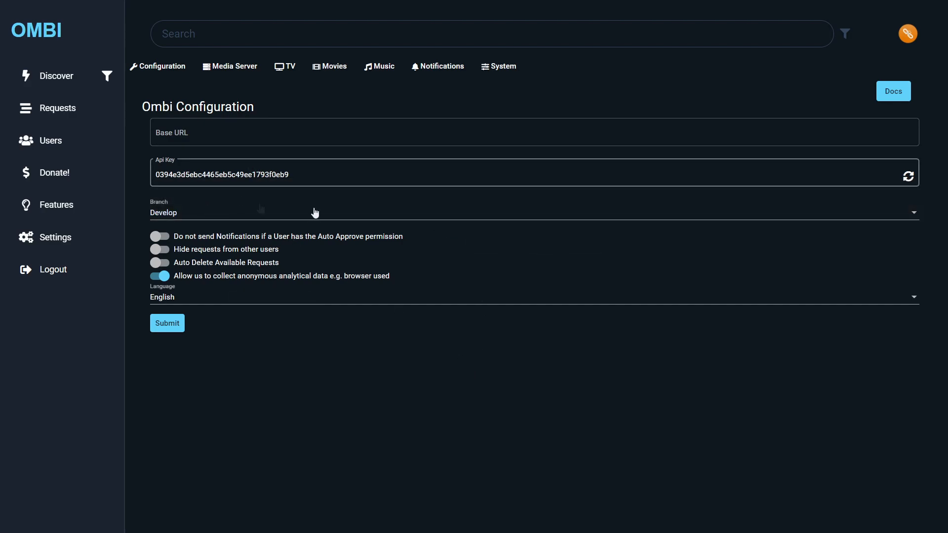
left_click(252, 180)
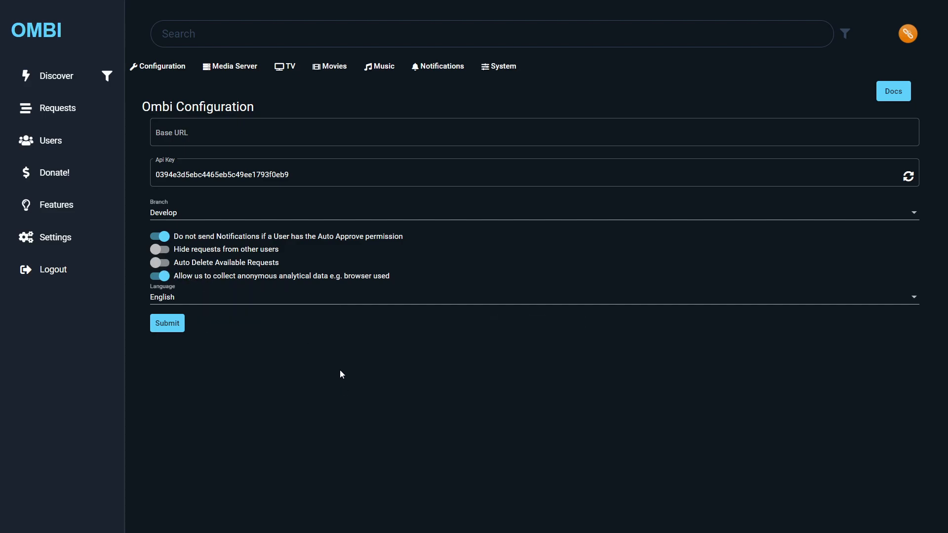
mouse_move(255, 279)
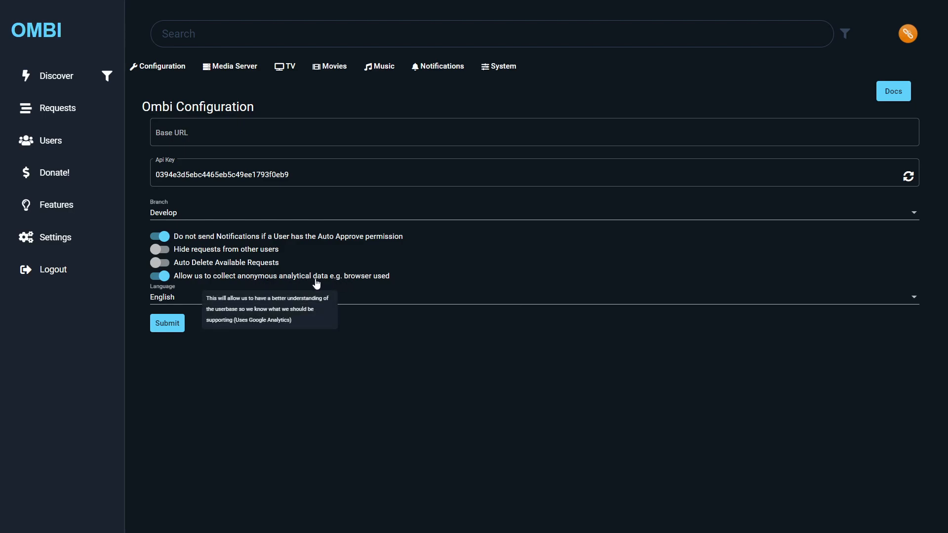
left_click(180, 324)
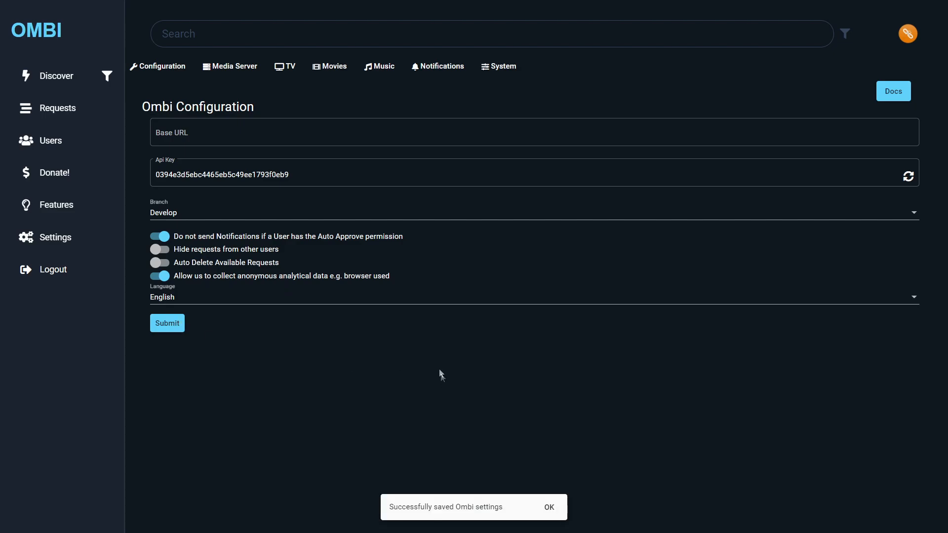
left_click(159, 66)
left_click(175, 121)
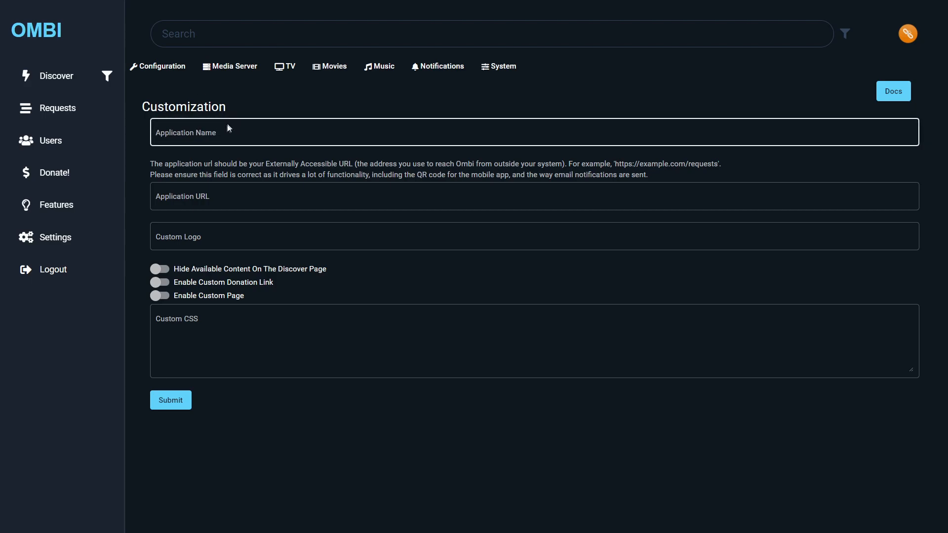
left_click(223, 135)
type("reQuest")
key("Tab")
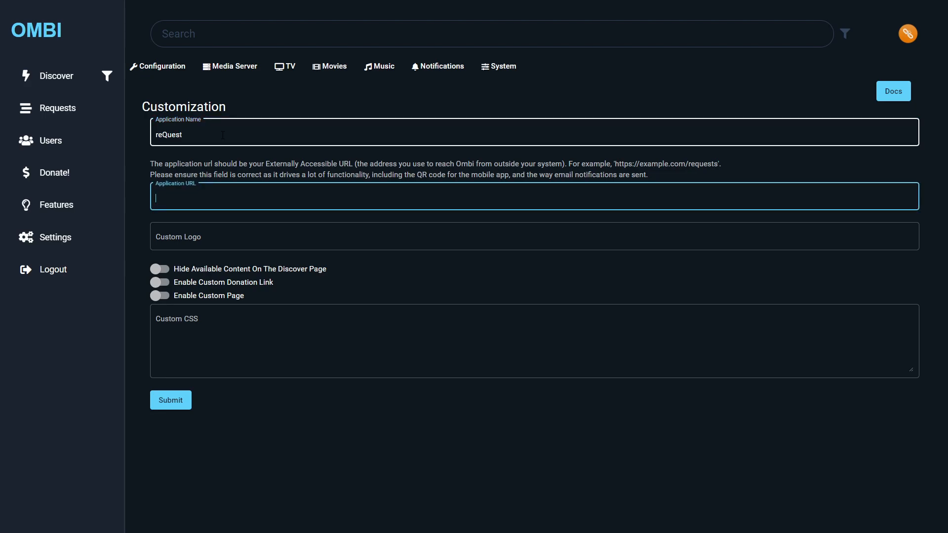
type("https://request.ibraflix.com")
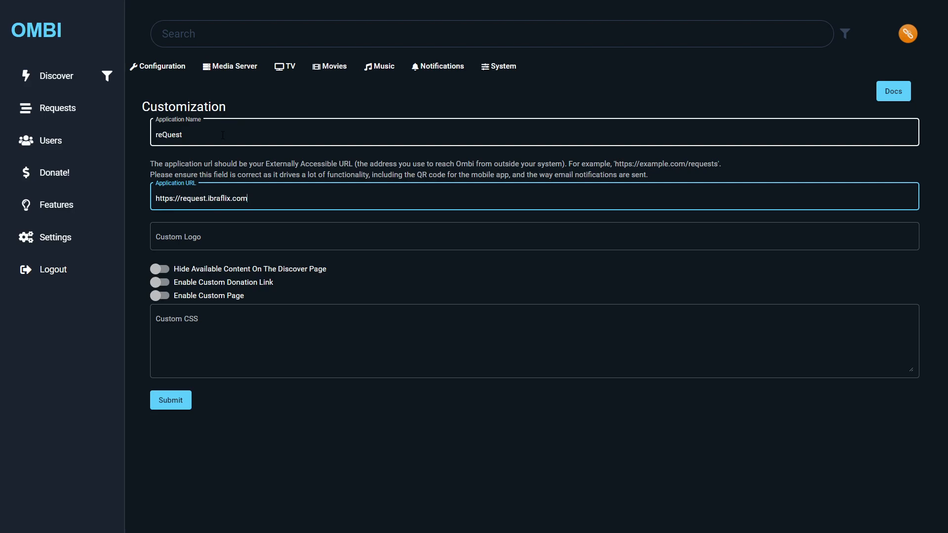
left_click(209, 236)
type("https://i.imgur.com/wd0mzVt.png")
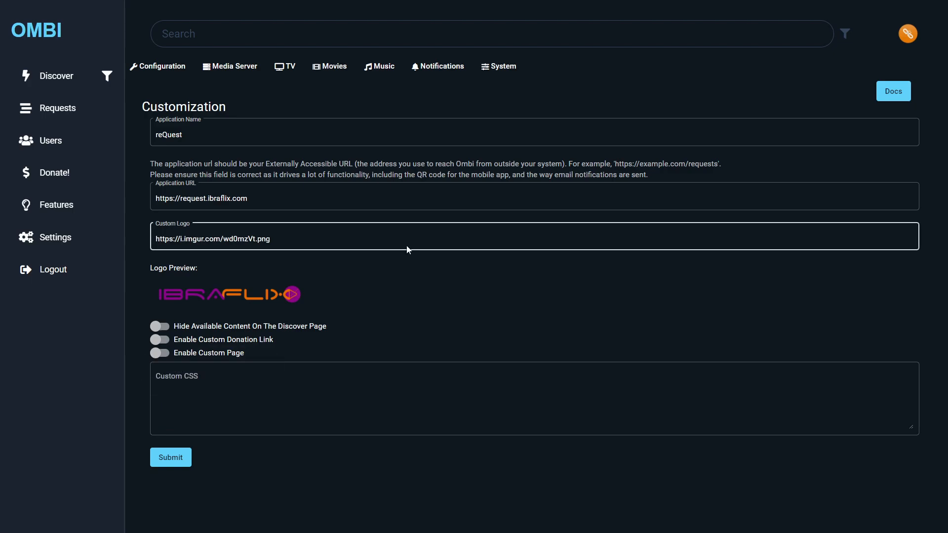
Hide available content on the Discover page, look at the custom donation link options without keeping them enabled, and save the customization
left_click(170, 330)
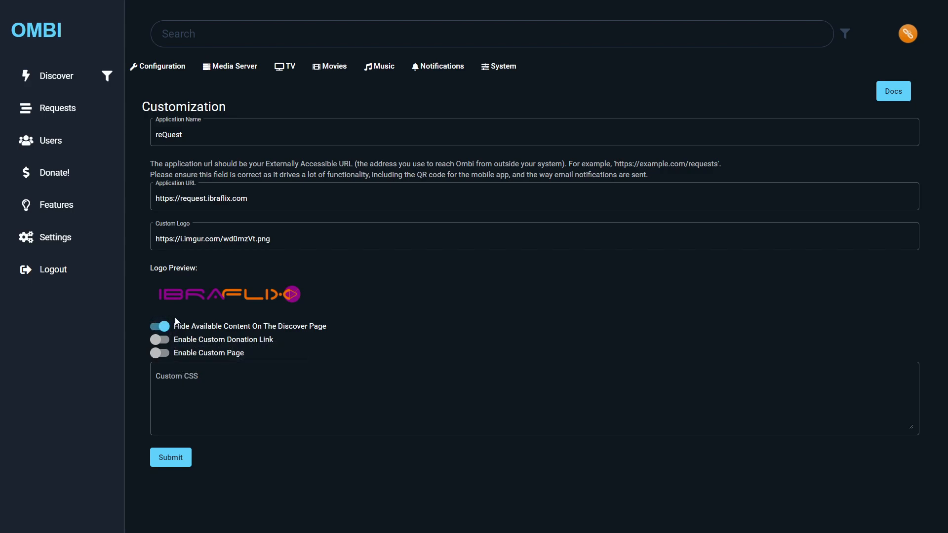
left_click(168, 342)
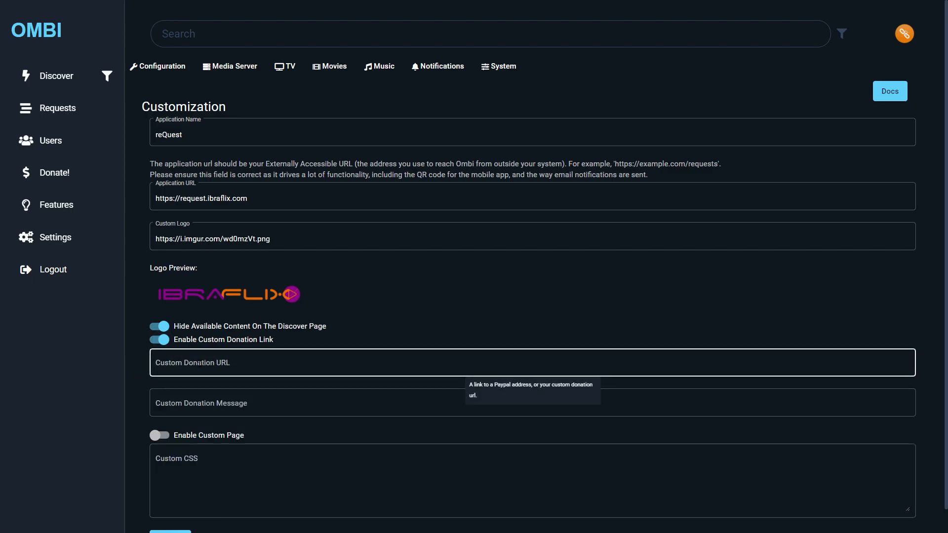
left_click(162, 341)
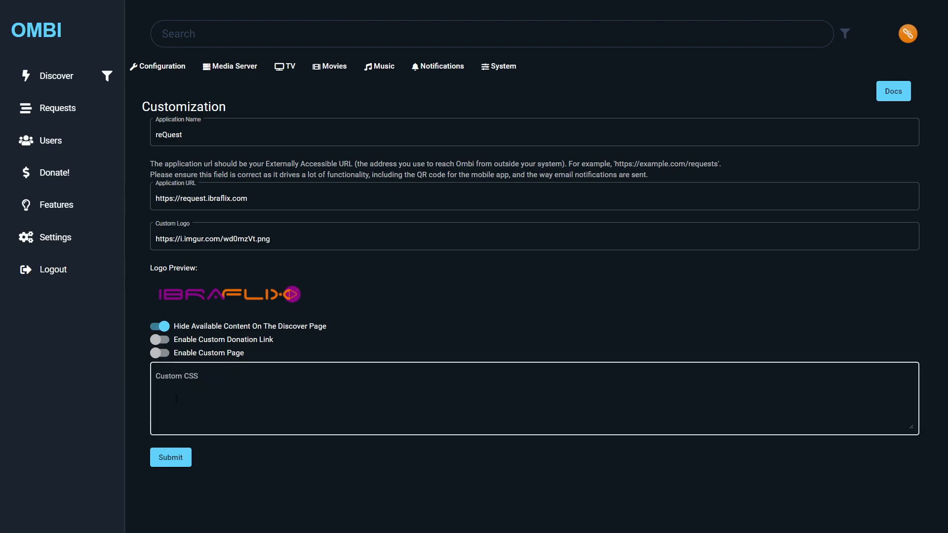
left_click(189, 460)
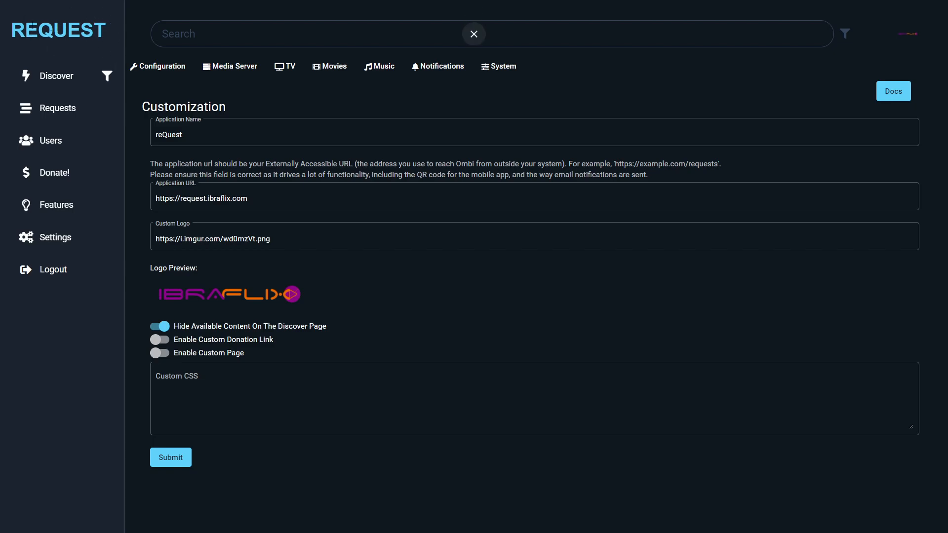
In the issues settings, enable issues and the in-progress state, leaving deletion of resolved issues off after viewing its option
left_click(148, 65)
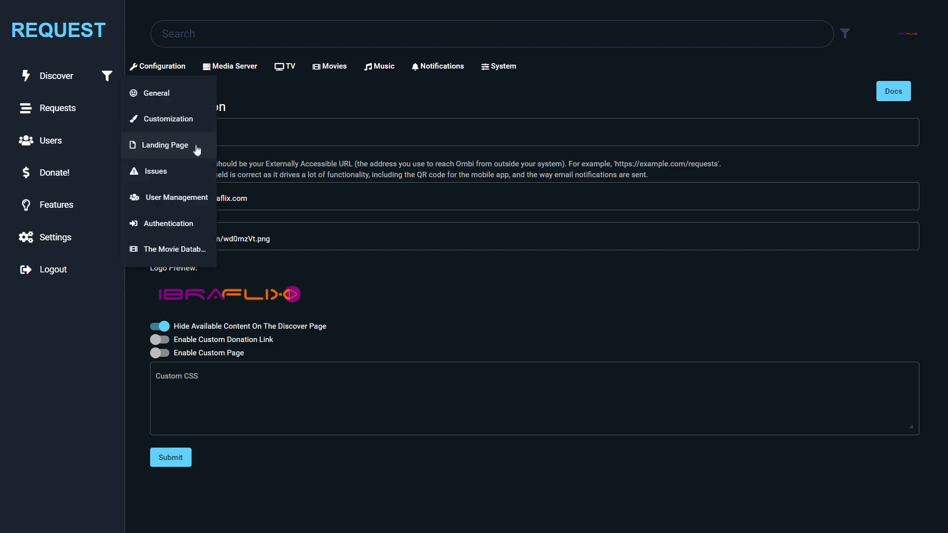
left_click(178, 173)
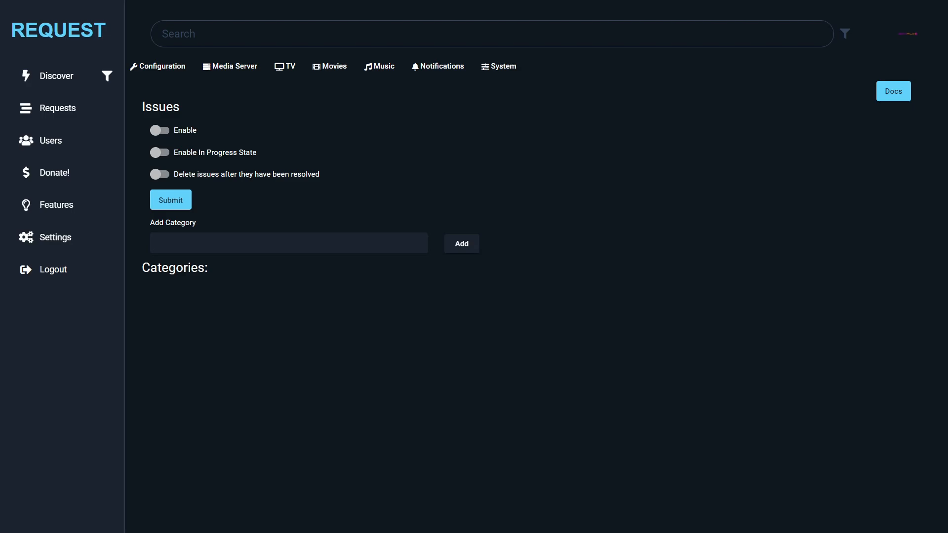
left_click(164, 132)
left_click(165, 152)
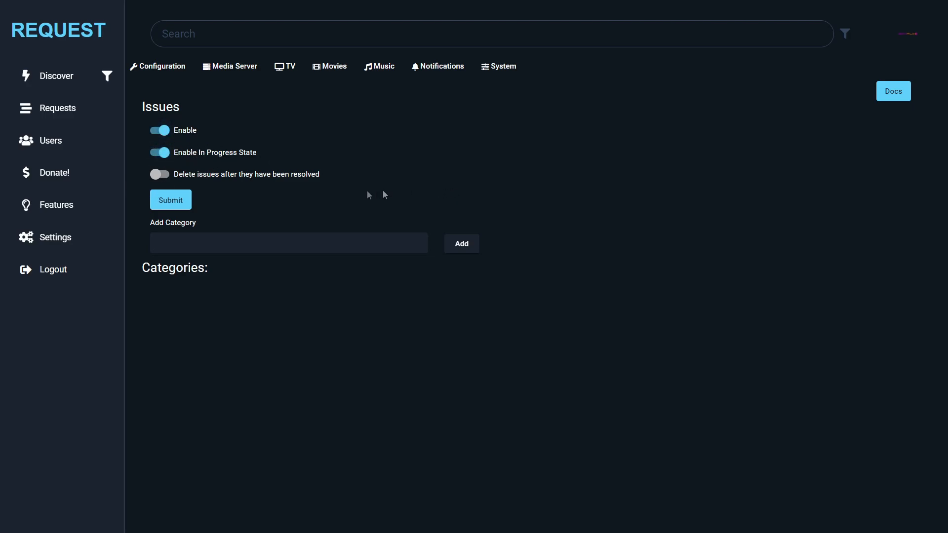
left_click(165, 175)
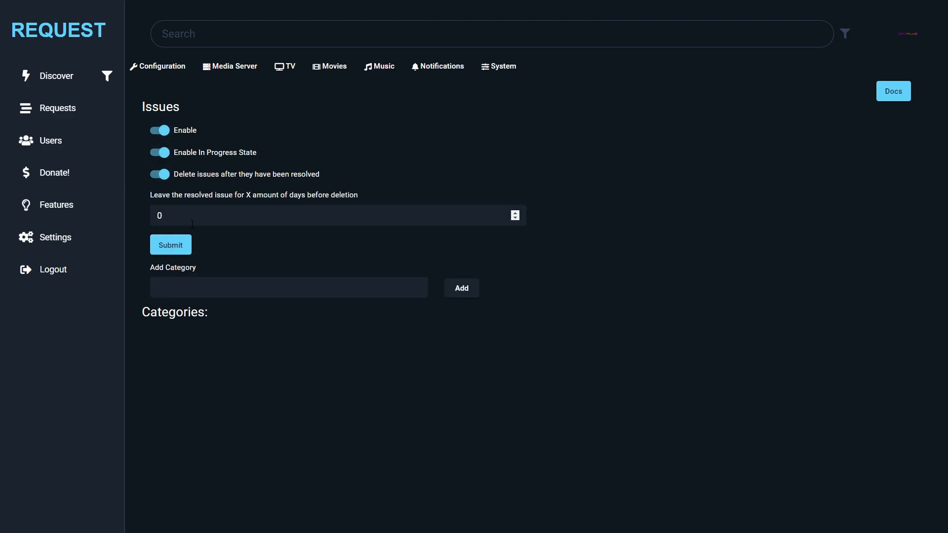
left_click(163, 174)
Add the issue categories Audio and Resolution
left_click(242, 242)
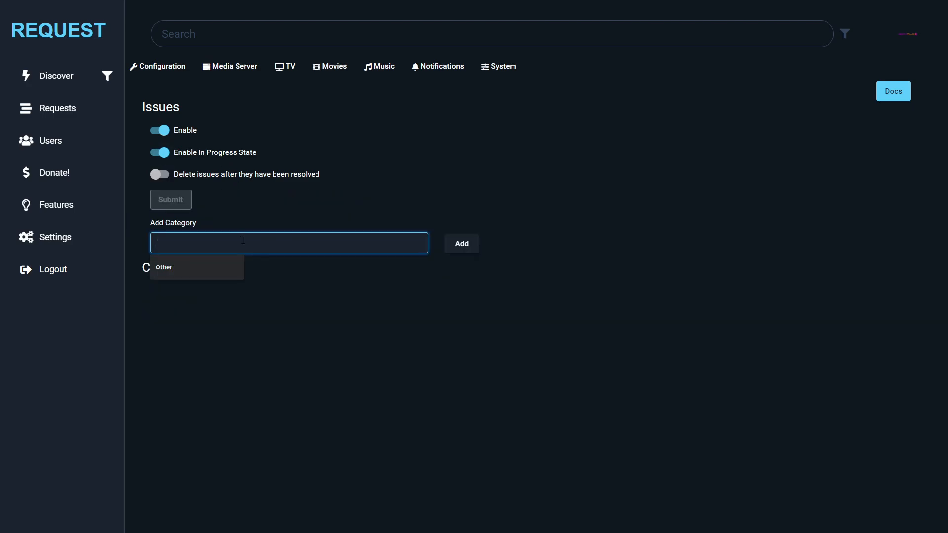
type("Audio")
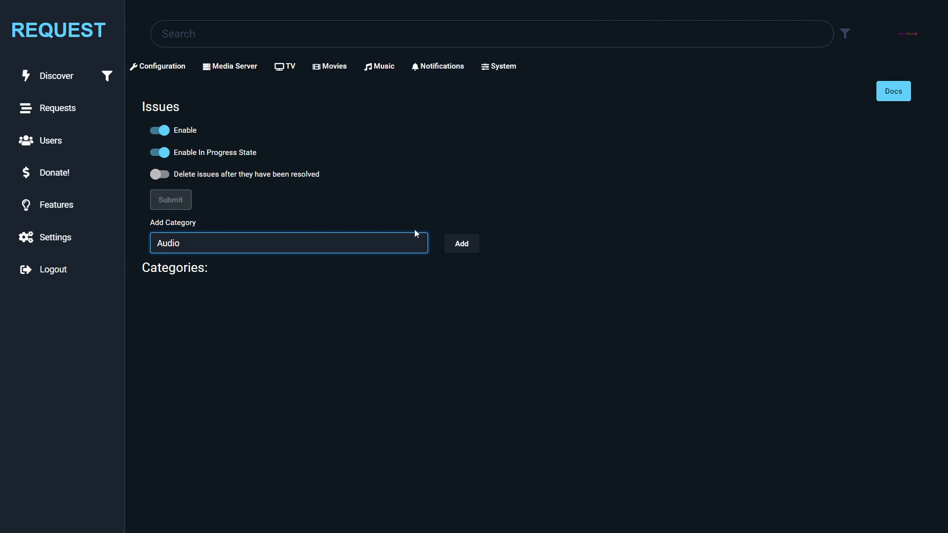
left_click(459, 242)
left_click(269, 248)
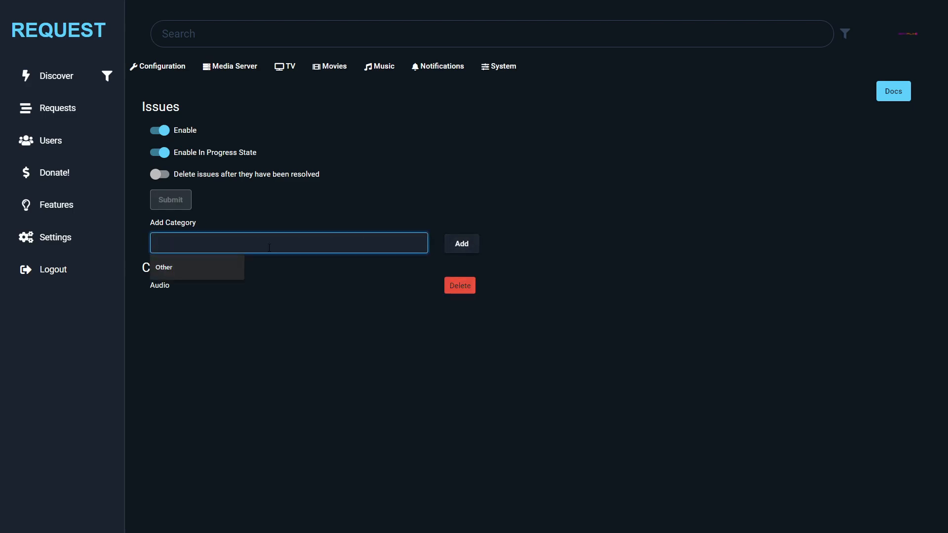
type("Resolution")
left_click(477, 243)
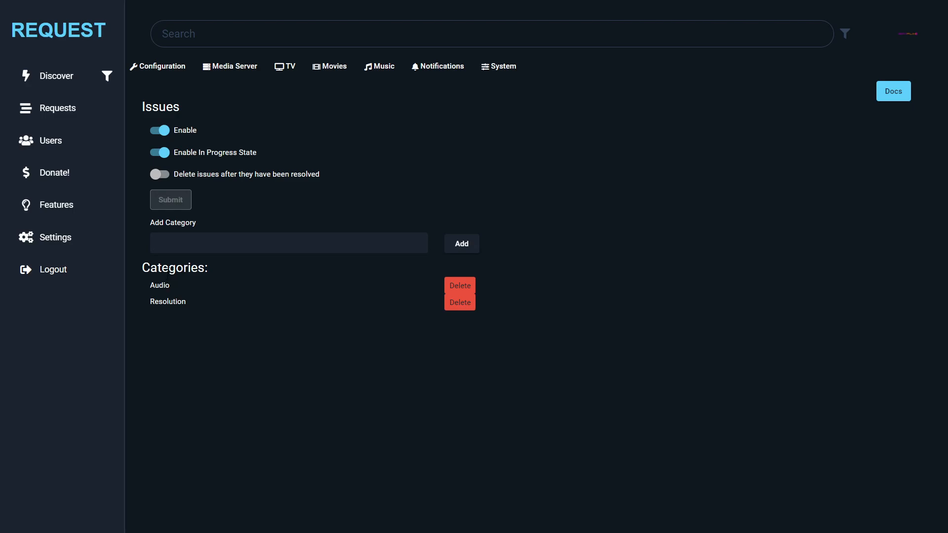
In the user management settings, enable the default roles Request Music, Request Movie, Request Tv, Receives Newsletter and Manage Own Requests
left_click(159, 69)
left_click(180, 198)
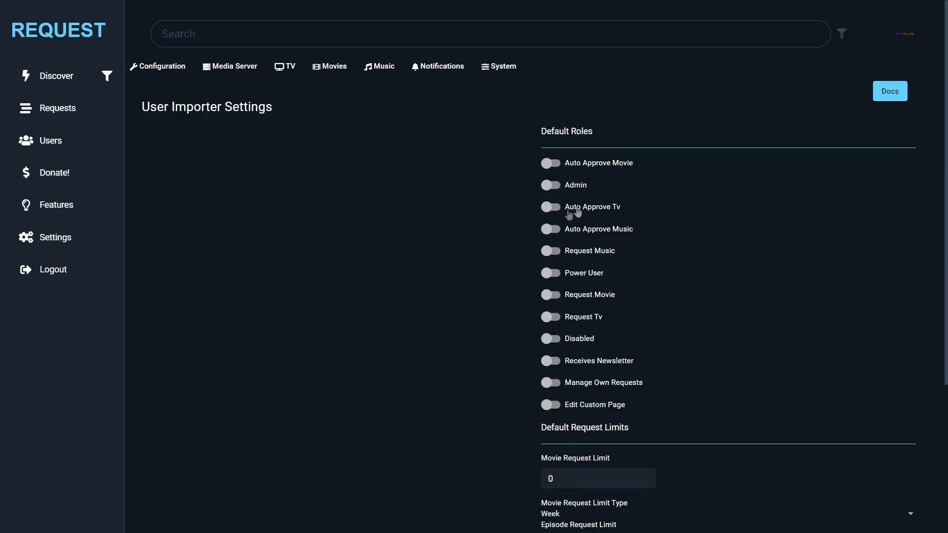
scroll(566, 208, "down", 5)
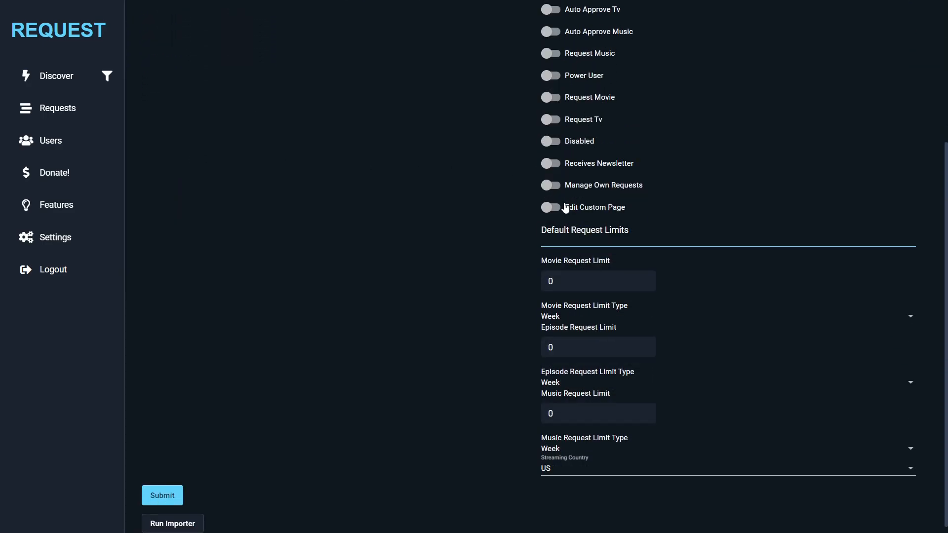
scroll(566, 208, "up", 5)
scroll(566, 208, "down", 4)
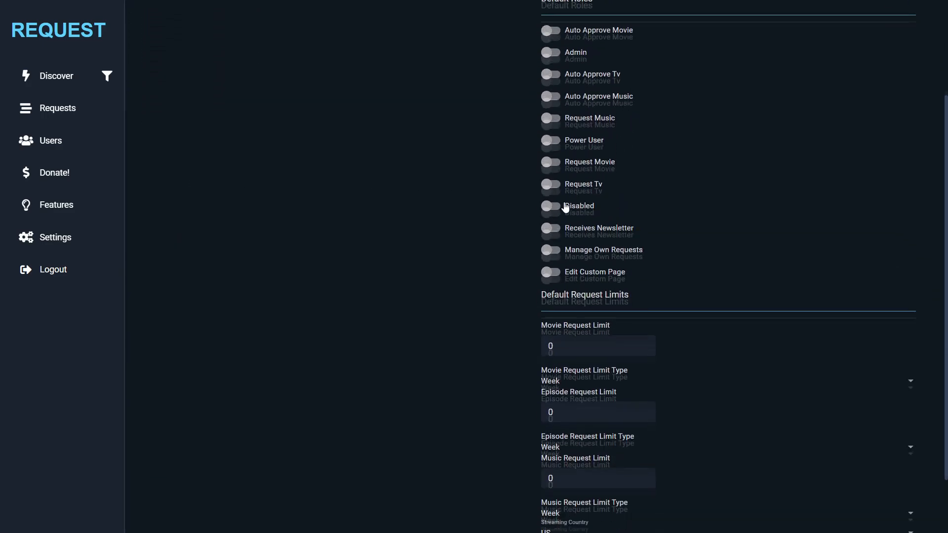
scroll(564, 200, "up", 3)
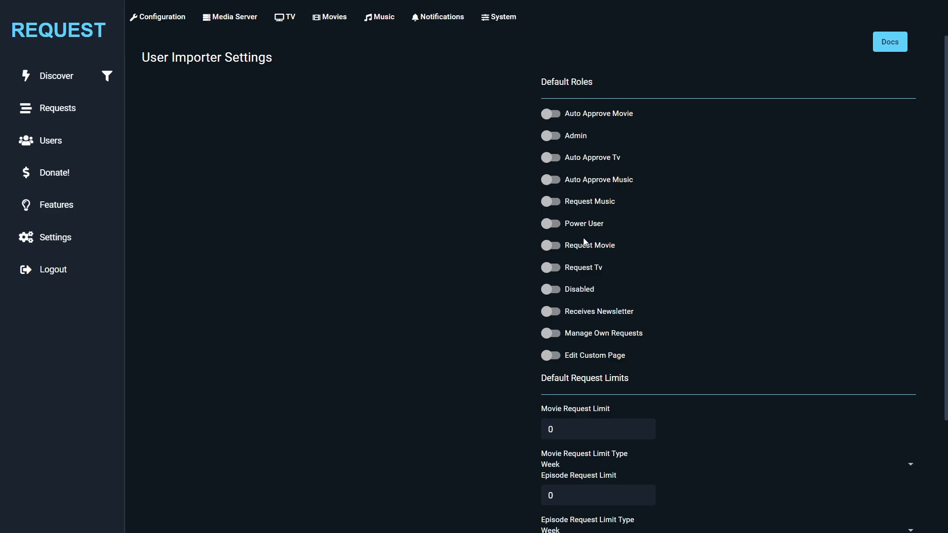
left_click(554, 202)
left_click(554, 247)
left_click(554, 270)
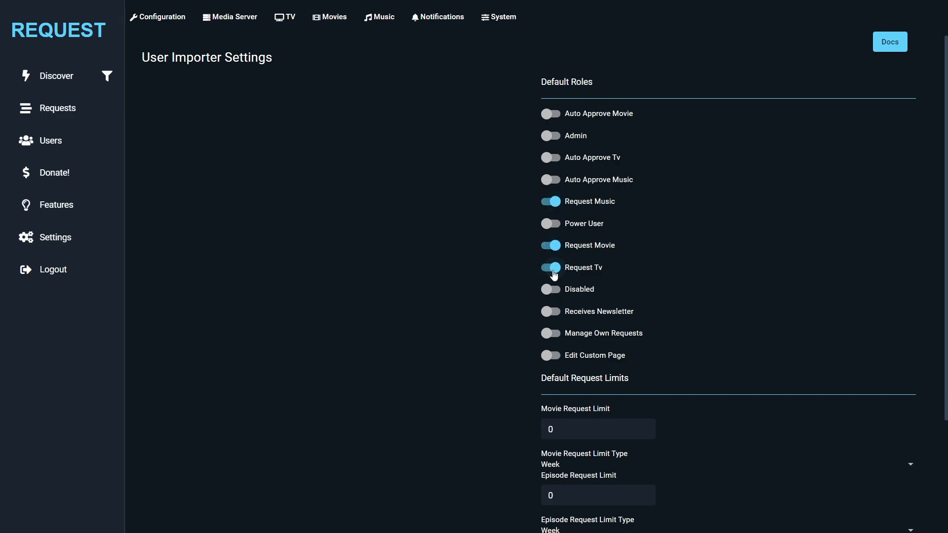
left_click(551, 312)
left_click(551, 335)
Switch the Auto Approve Music and Auto Approve Tv default roles on and back off
left_click(552, 181)
left_click(552, 158)
left_click(554, 181)
left_click(551, 158)
Set the default movie request limit type to Month, after trying Day, and submit the user importer settings
scroll(467, 251, "down", 3)
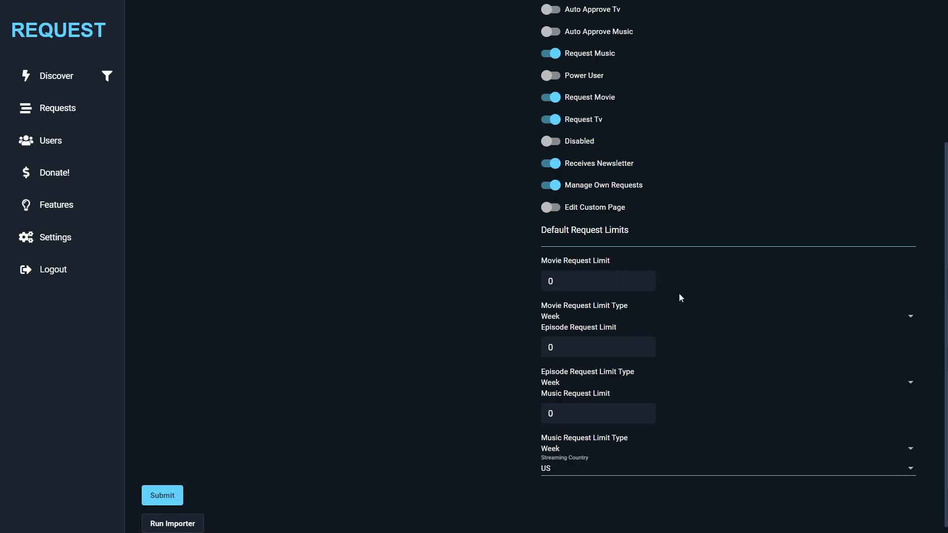
left_click(550, 318)
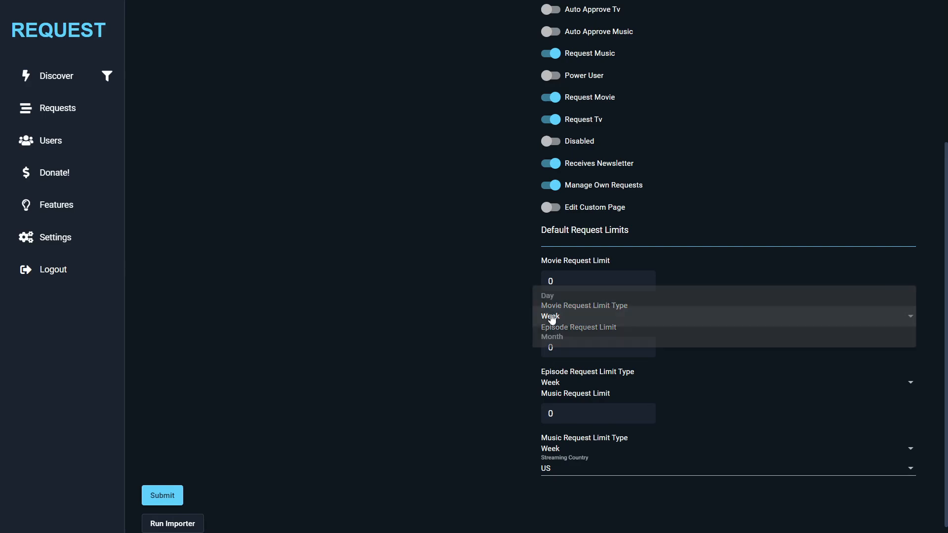
left_click(559, 297)
left_click(548, 319)
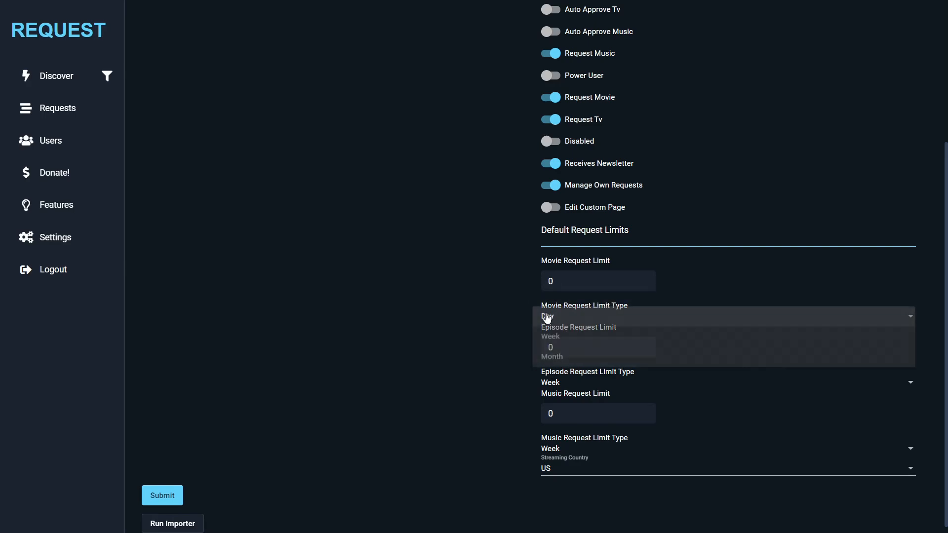
left_click(553, 365)
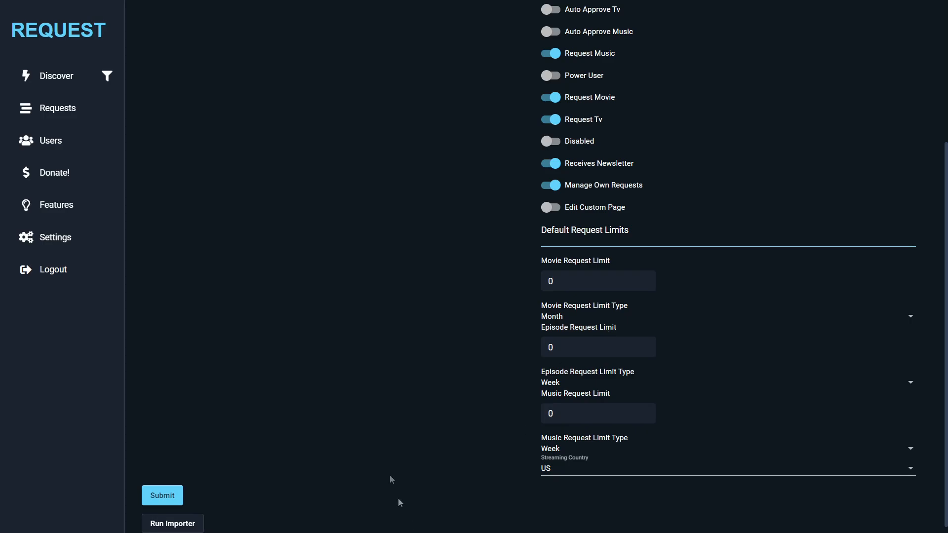
left_click(165, 491)
scroll(317, 429, "up", 4)
scroll(316, 429, "down", 4)
scroll(150, 498, "up", 1)
scroll(386, 489, "down", 1)
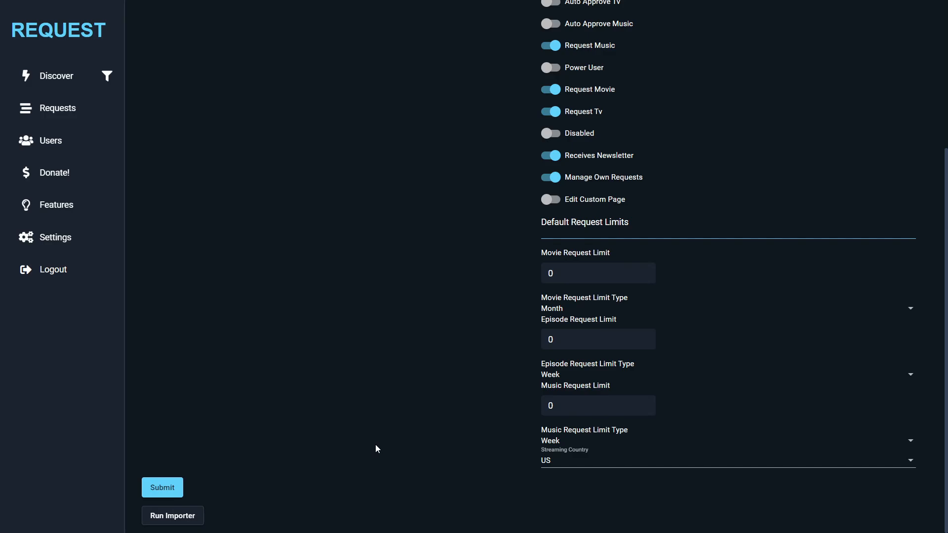
Enable Plex OAuth in the authentication settings and save them
scroll(291, 379, "up", 5)
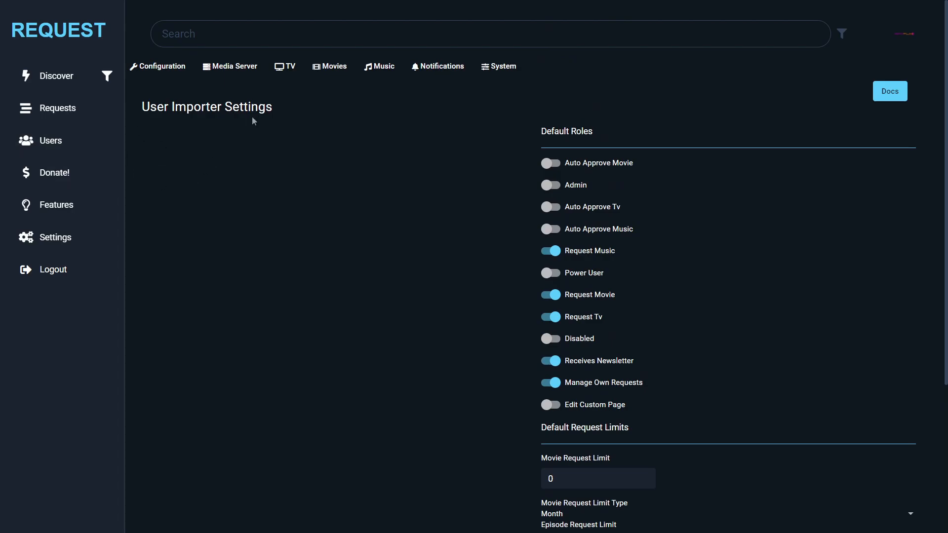
left_click(181, 68)
left_click(189, 219)
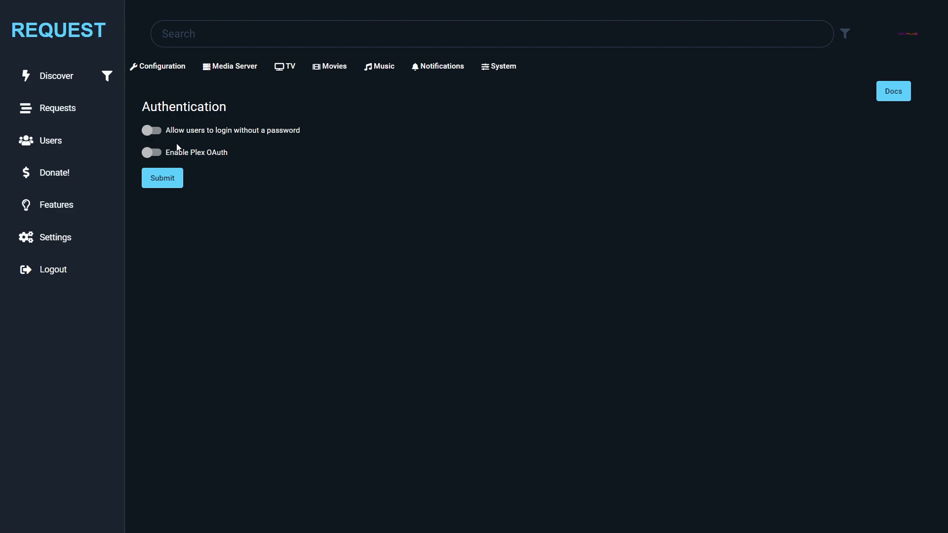
left_click(154, 152)
left_click(168, 186)
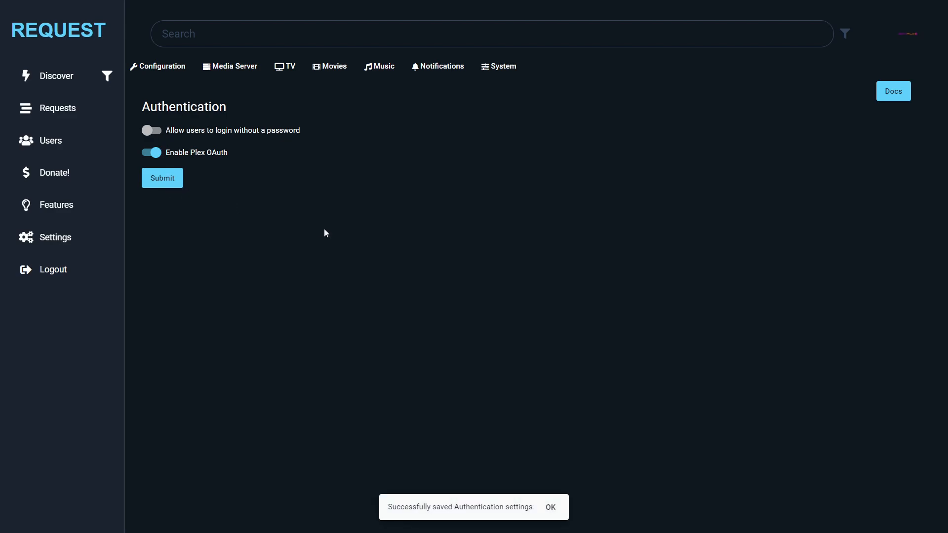
Review The Movie Database settings, switching Show Adult Movies on and back off and browsing the movie genres
left_click(188, 72)
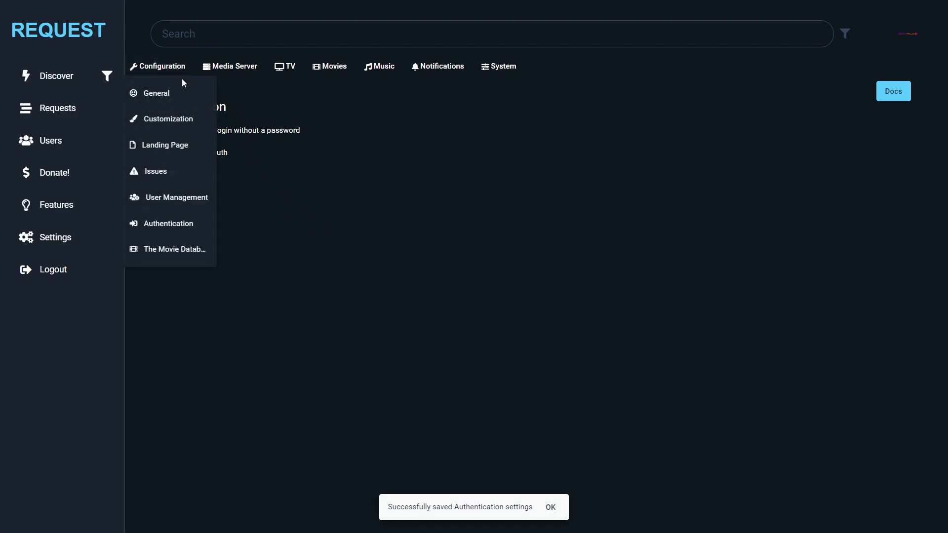
left_click(166, 250)
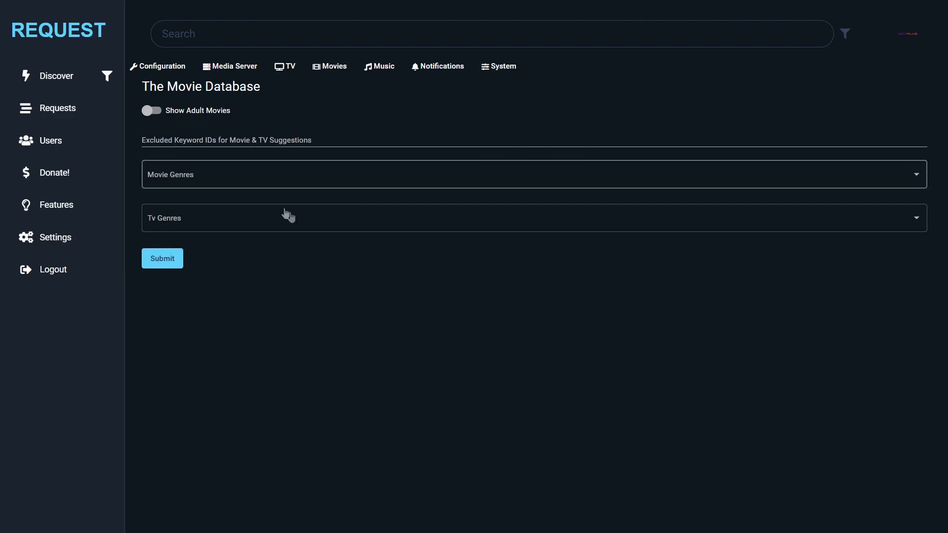
left_click(159, 114)
left_click(159, 113)
left_click(197, 176)
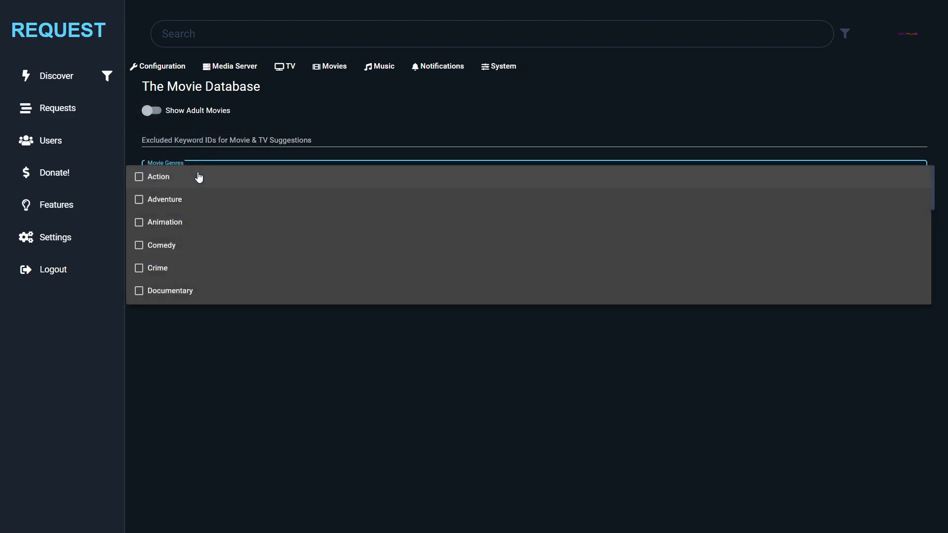
scroll(197, 217, "down", 1)
scroll(202, 214, "down", 5)
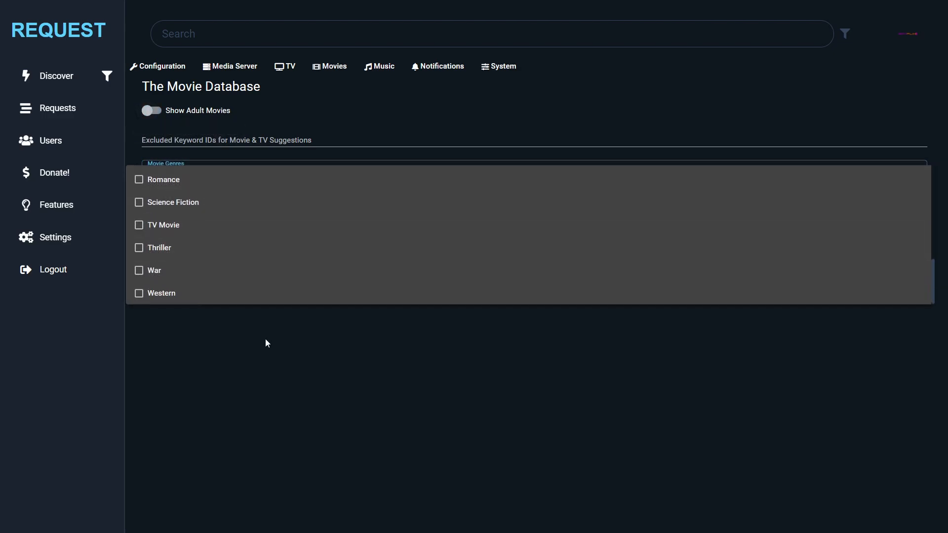
left_click(257, 333)
Add a server in the Plex media server configuration and turn on Enable and Advanced
left_click(157, 66)
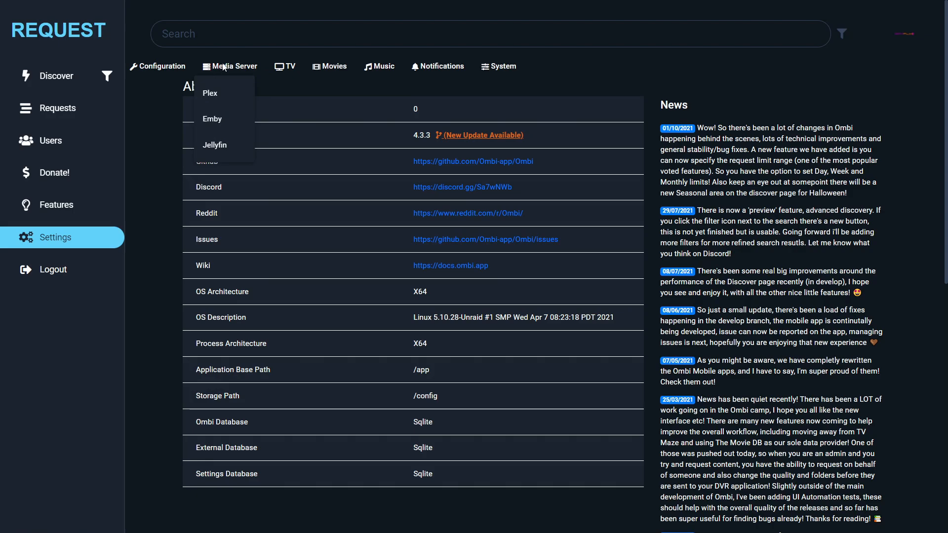
left_click(218, 93)
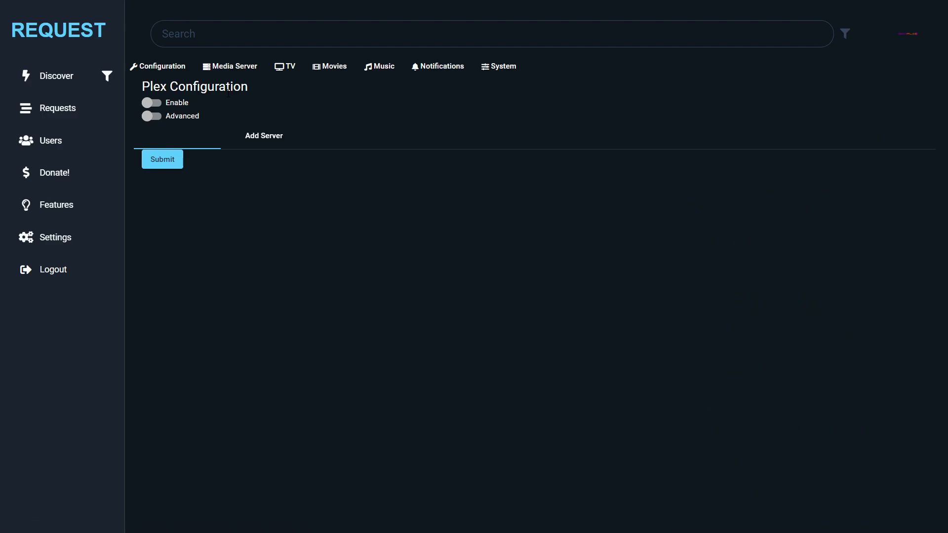
left_click(257, 141)
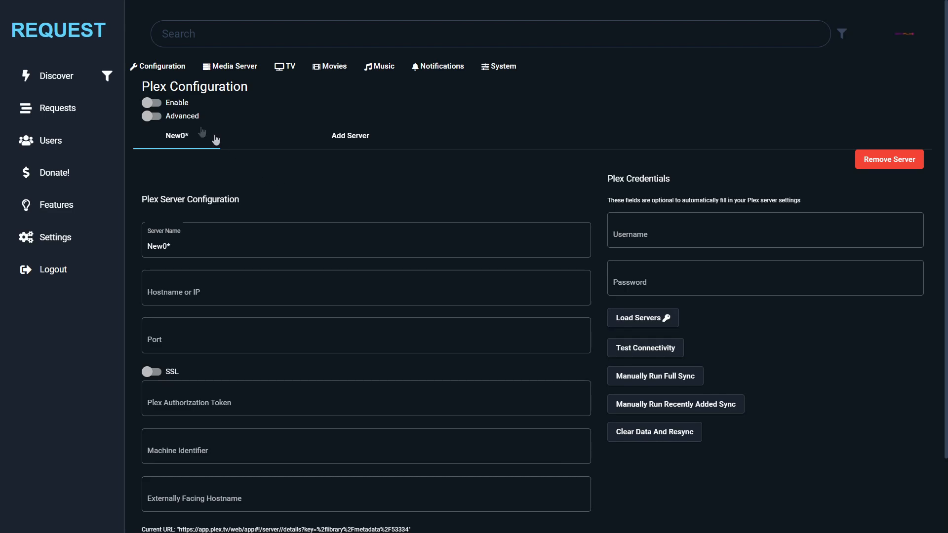
left_click(154, 103)
left_click(161, 117)
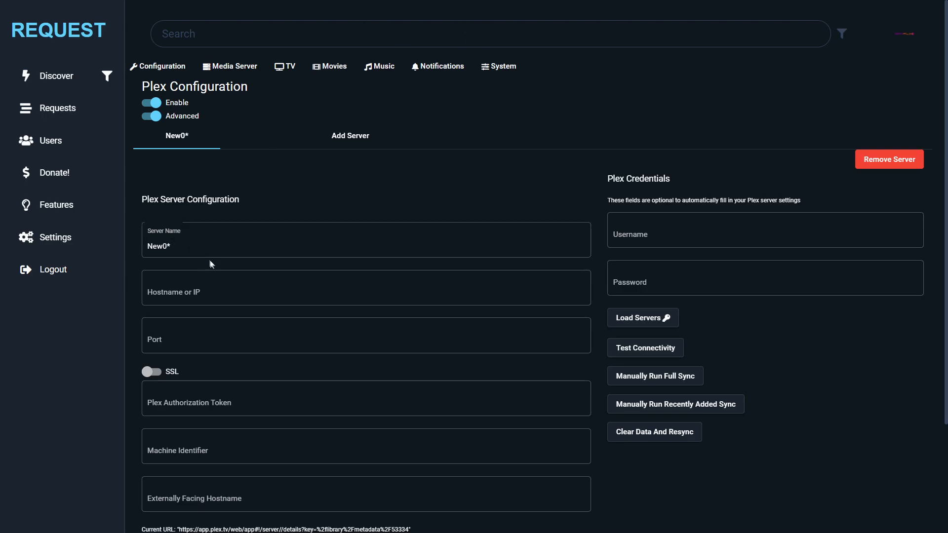
Load the available Plex servers and select IBRAFLIX to fill in the new server's configuration
scroll(494, 227, "down", 1)
left_click(690, 198)
left_click(799, 232)
left_click(699, 180)
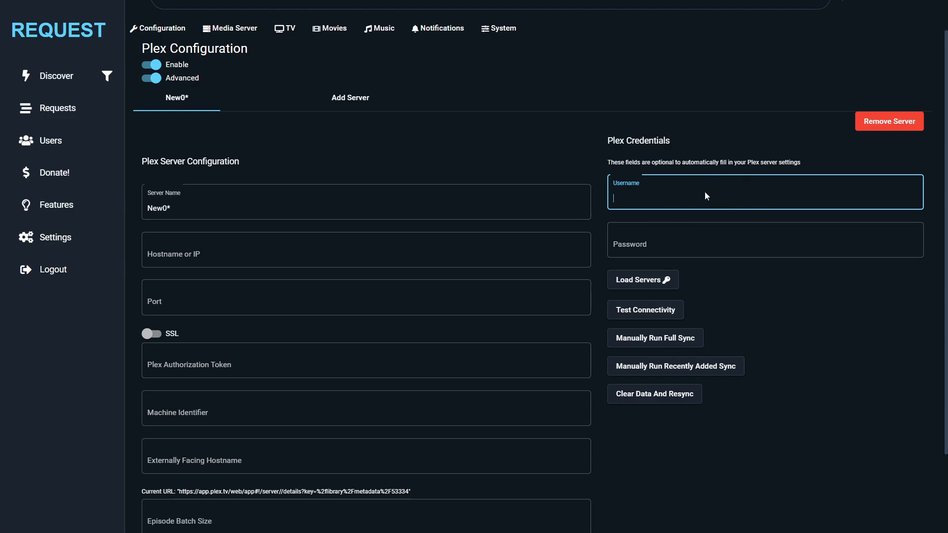
scroll(705, 191, "down", 2)
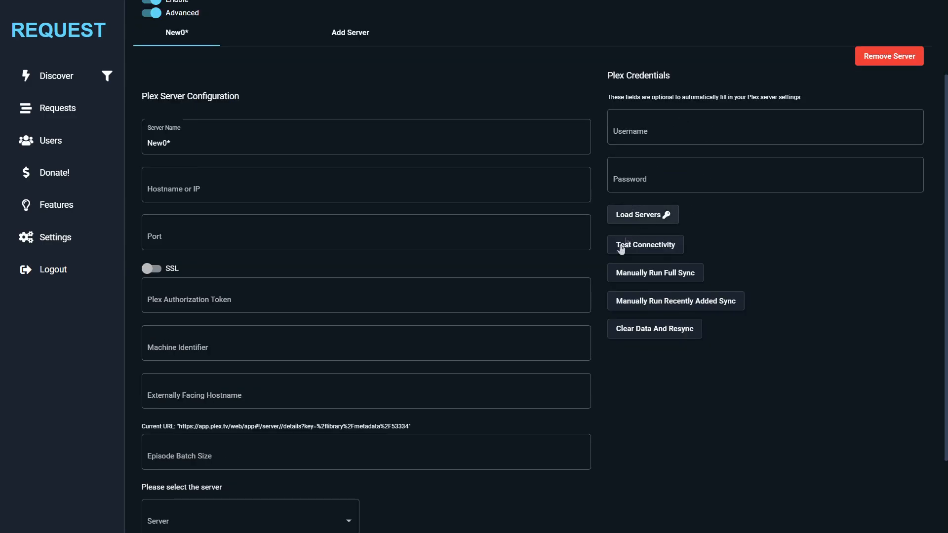
scroll(617, 449, "down", 2)
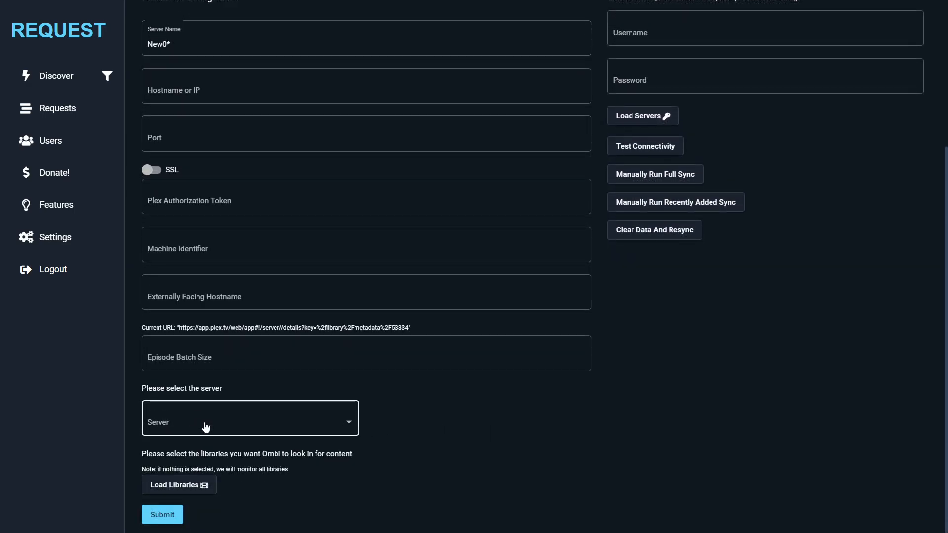
left_click(207, 428)
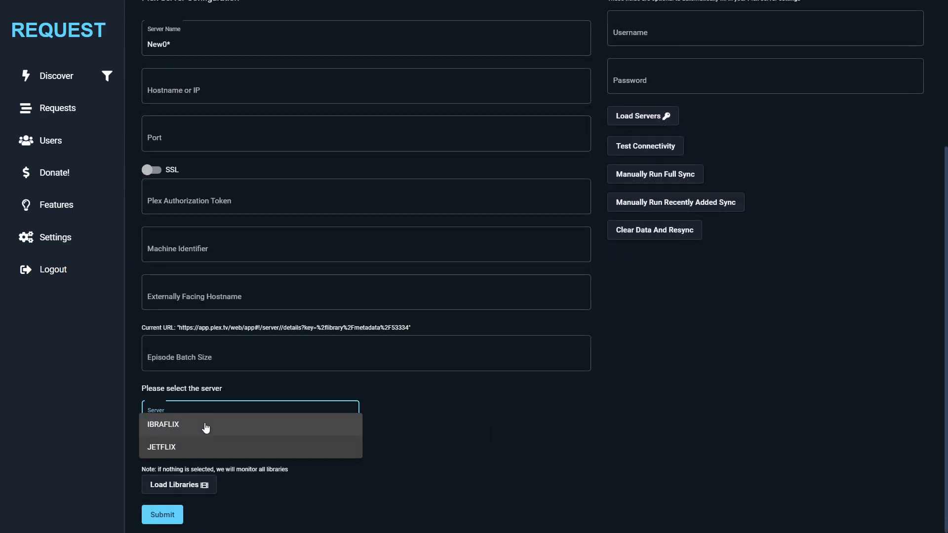
left_click(180, 429)
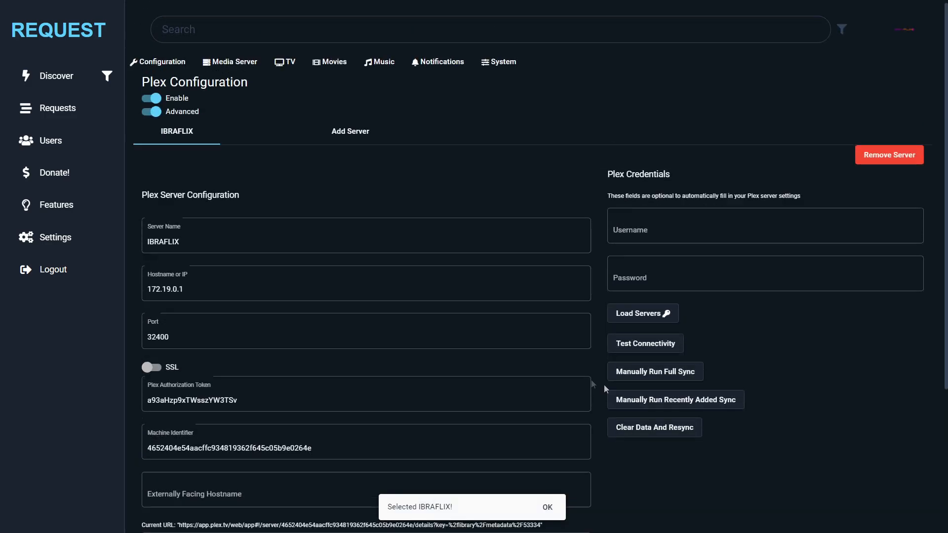
Load the Plex libraries, enable Movies, TV and Extras for monitoring, and submit the Plex configuration
scroll(375, 321, "down", 2)
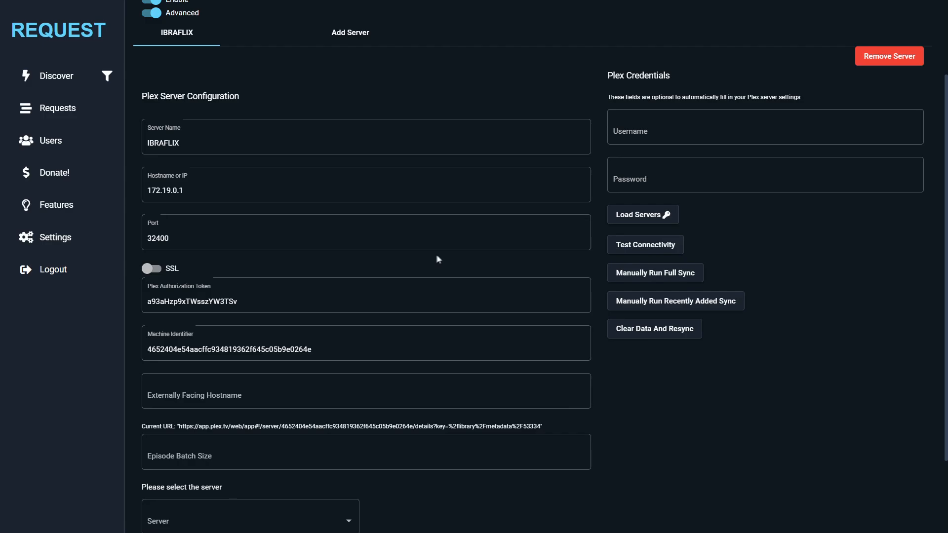
scroll(626, 370, "down", 2)
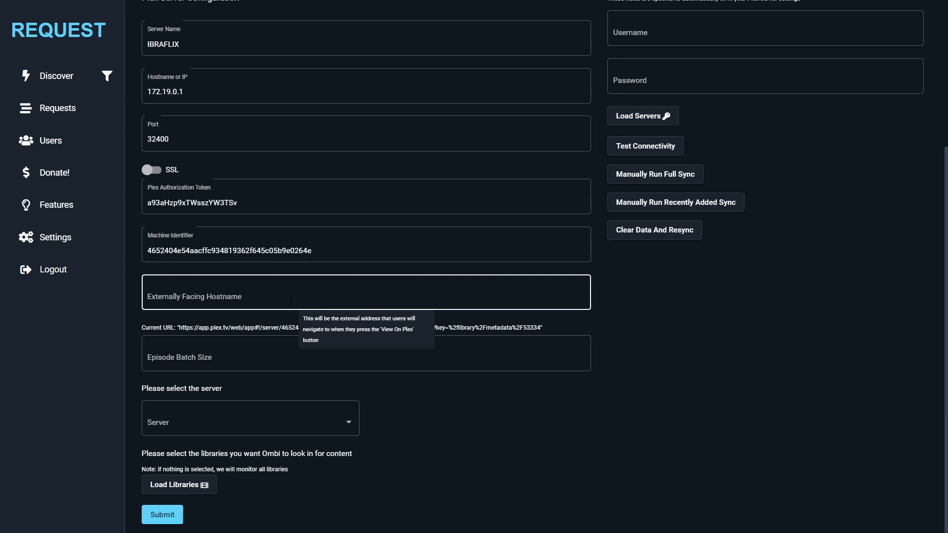
left_click(189, 490)
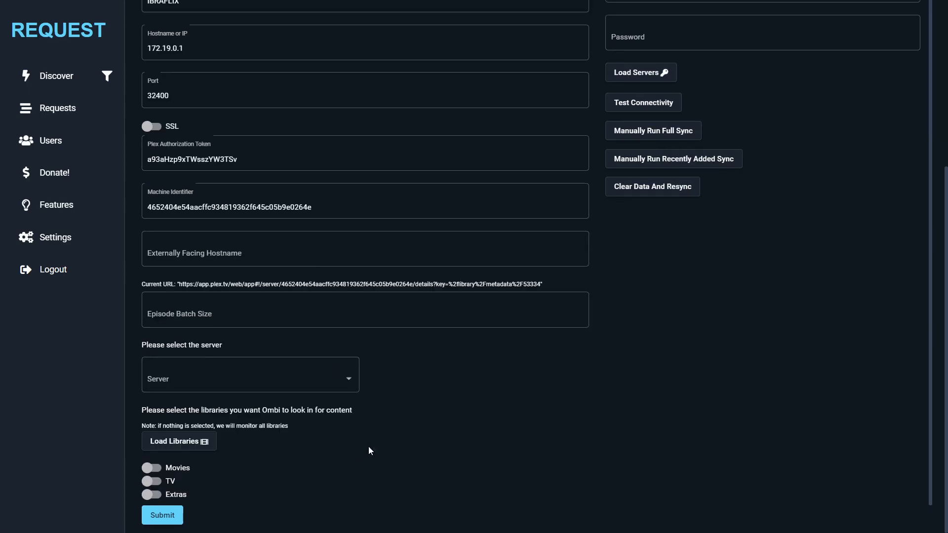
left_click(152, 468)
left_click(151, 481)
left_click(152, 495)
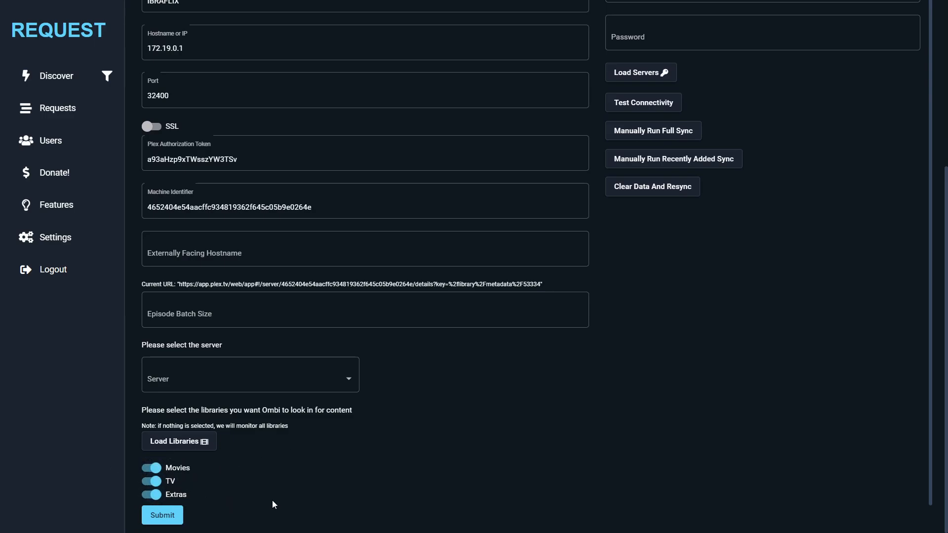
left_click(162, 516)
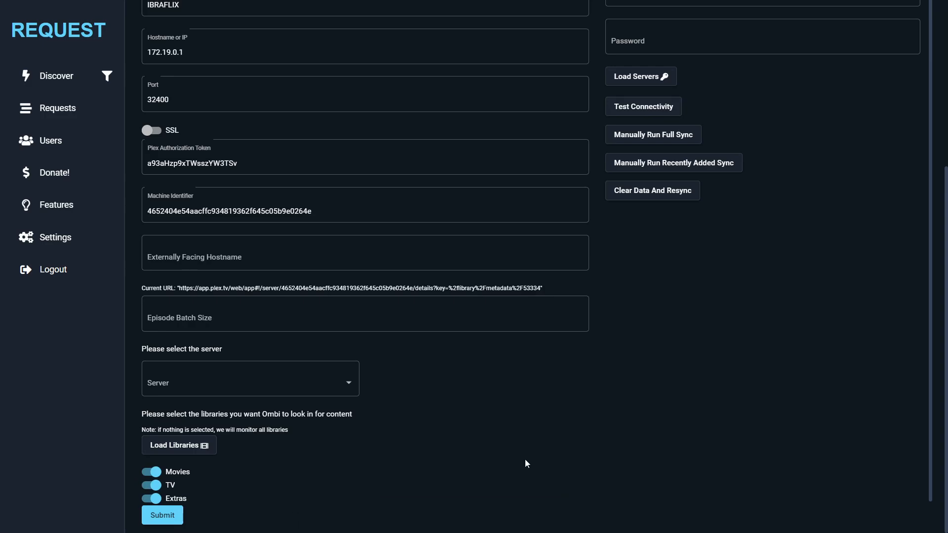
In the user management settings, enable Import Plex Users and Import Plex Admin, and submit the changes
scroll(660, 367, "up", 5)
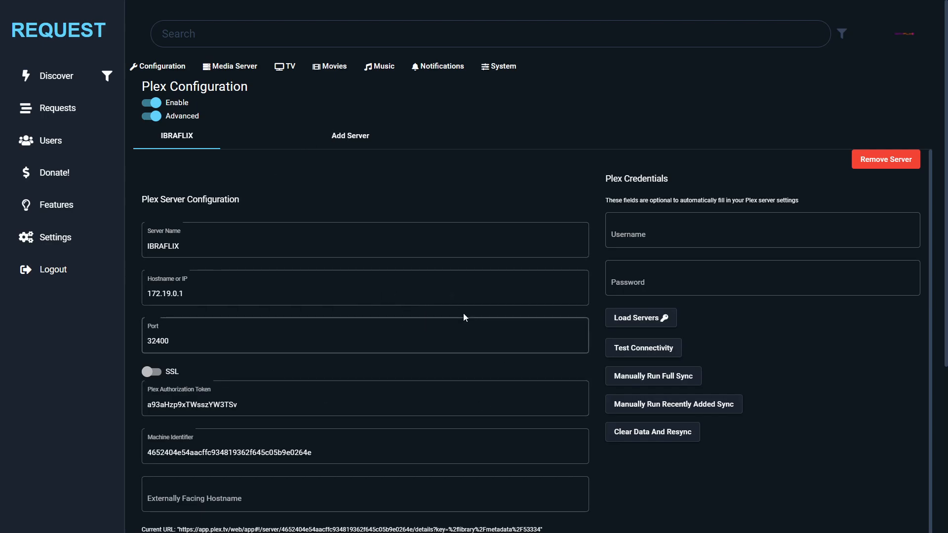
left_click(76, 143)
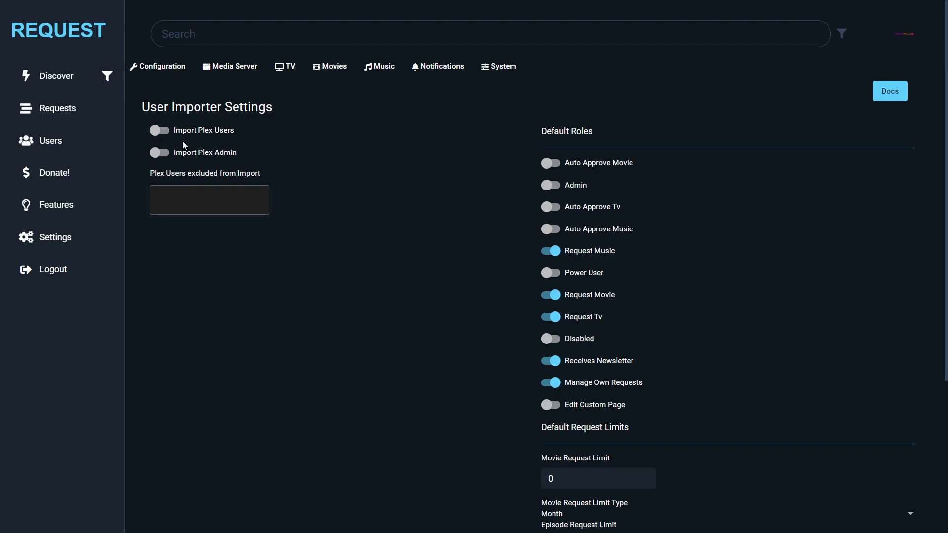
left_click(161, 131)
left_click(161, 153)
scroll(321, 192, "down", 4)
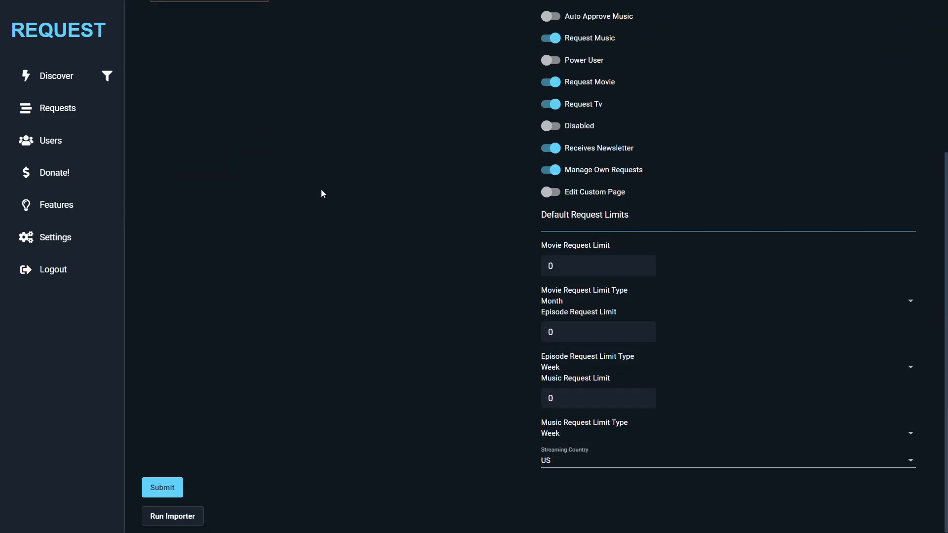
left_click(169, 488)
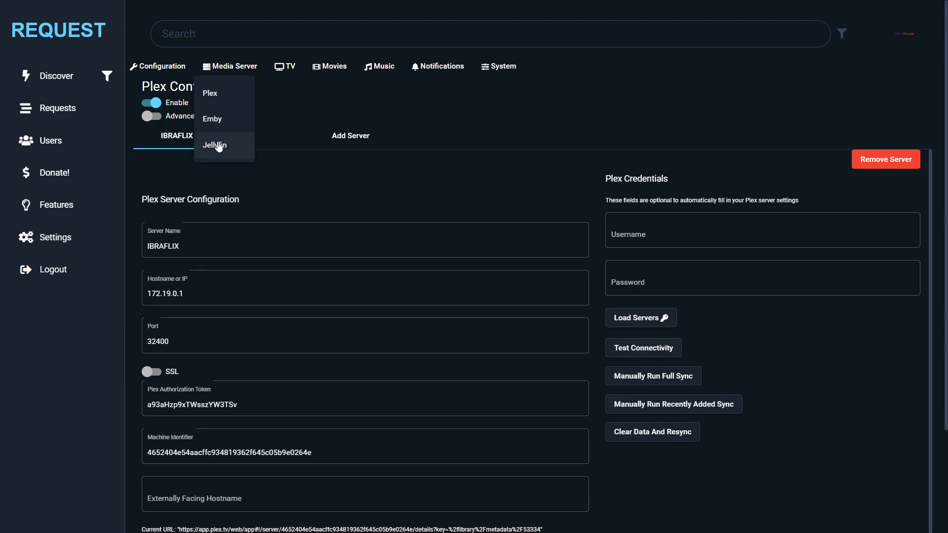
View the Emby and Jellyfin media server configuration pages
left_click(224, 124)
left_click(241, 68)
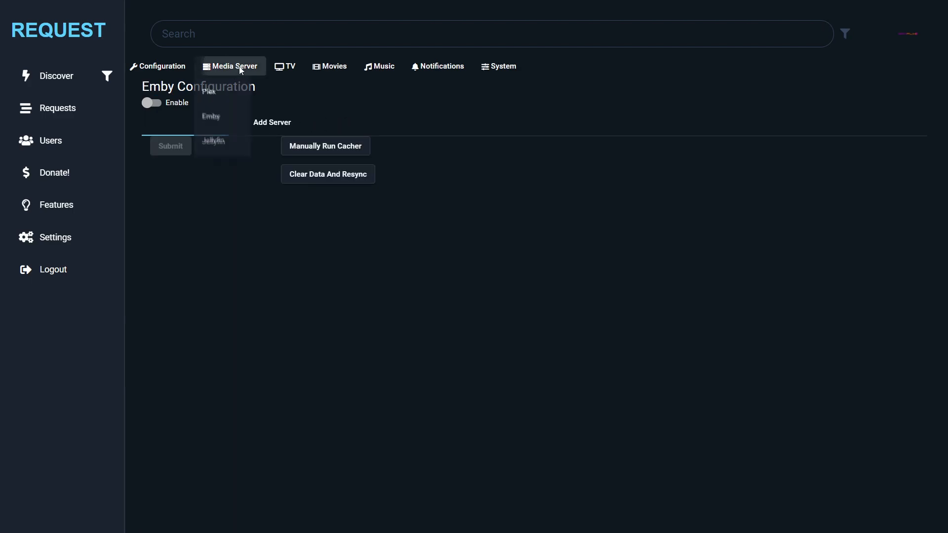
left_click(242, 141)
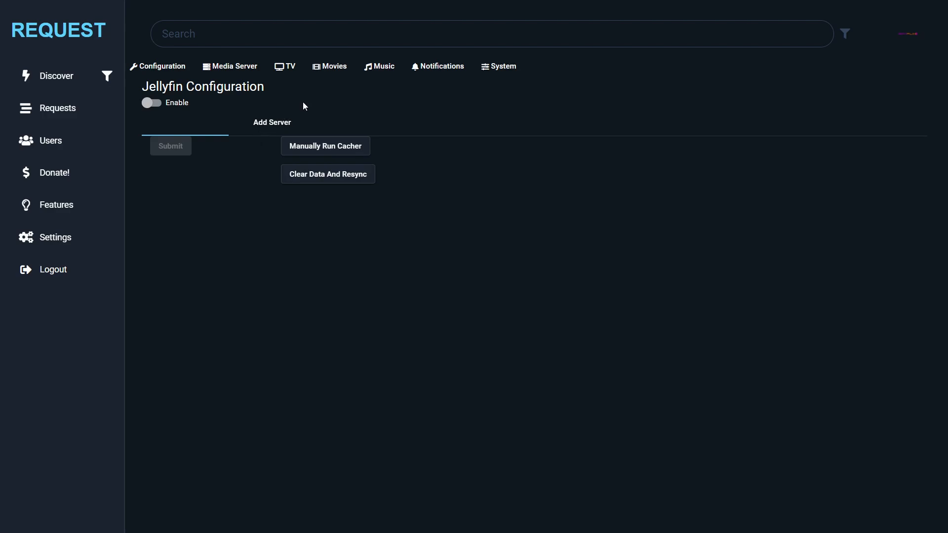
Open the Sonarr settings and turn on Enable, V3, Advanced and Scan for Availability
left_click(283, 72)
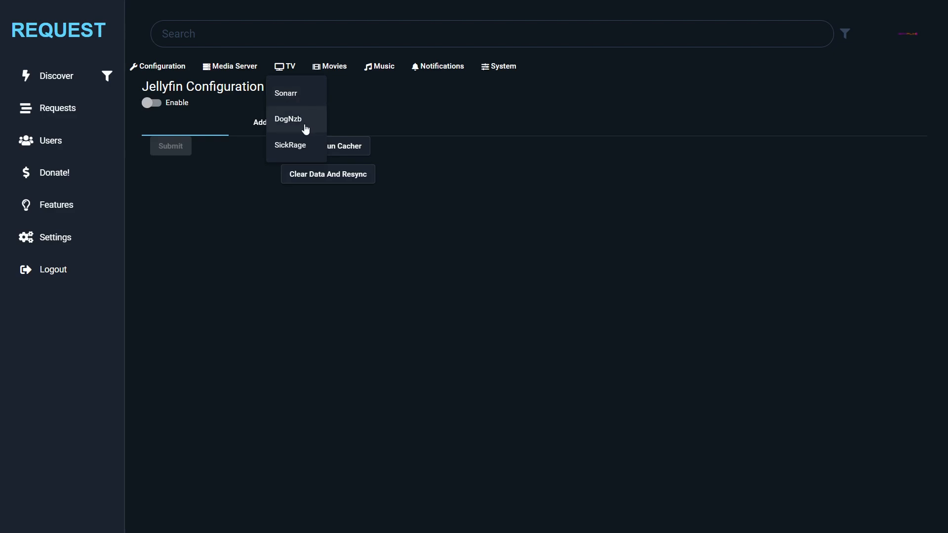
left_click(294, 99)
scroll(475, 118, "down", 1)
scroll(475, 119, "up", 1)
scroll(475, 119, "down", 1)
scroll(380, 118, "up", 1)
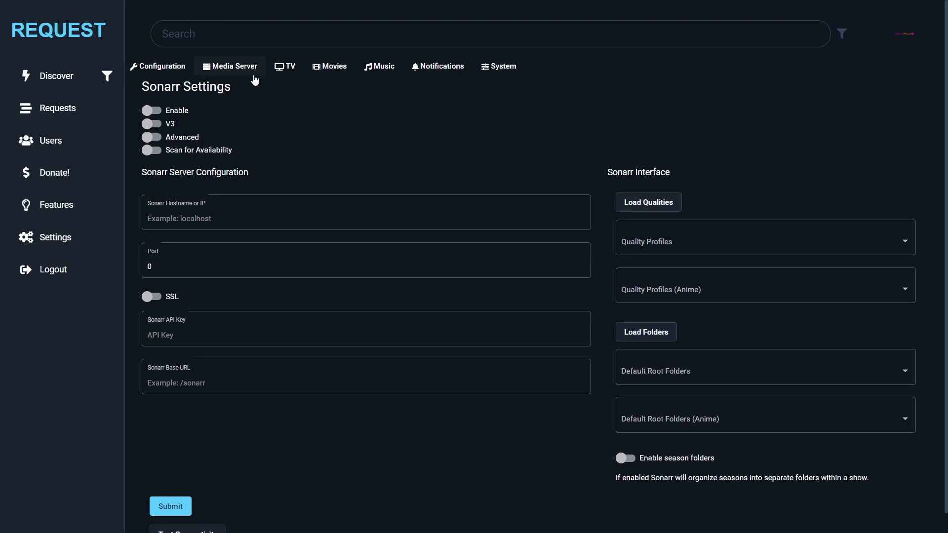
left_click(151, 114)
left_click(161, 129)
left_click(159, 139)
left_click(156, 152)
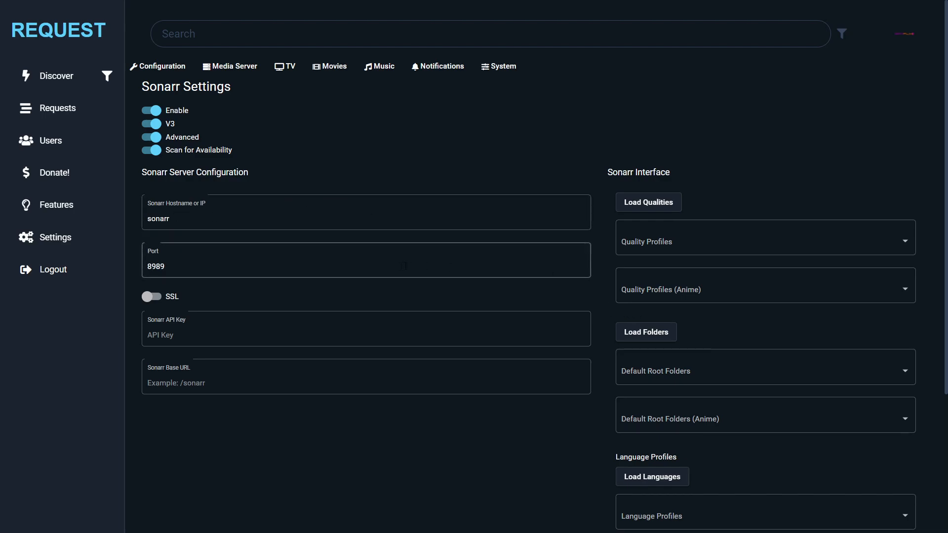
Complete the Sonarr server configuration with hostname sonarr, port 8989 and the pasted Sonarr API key
left_click(272, 326)
key("ctrl+v")
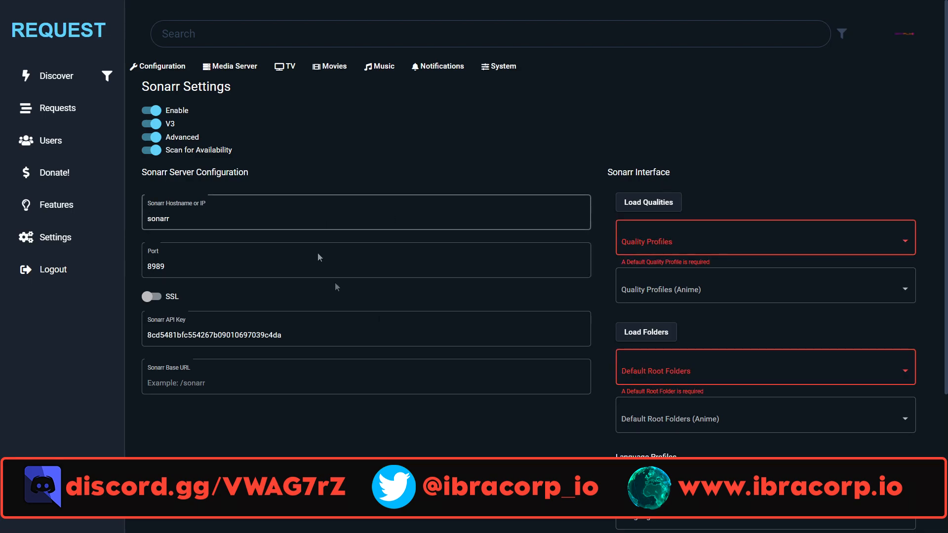
Load the Sonarr qualities and set both the default and the anime quality profile to Any
left_click(639, 206)
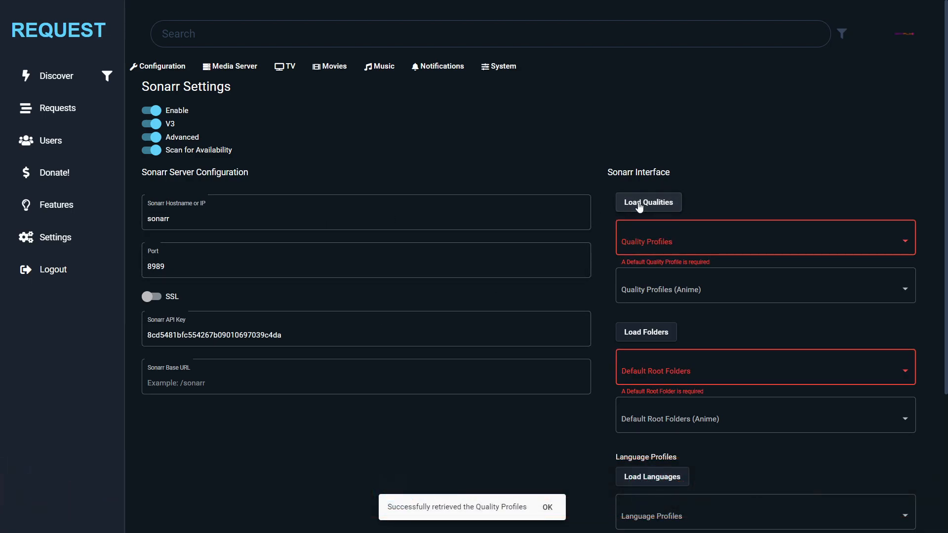
left_click(667, 242)
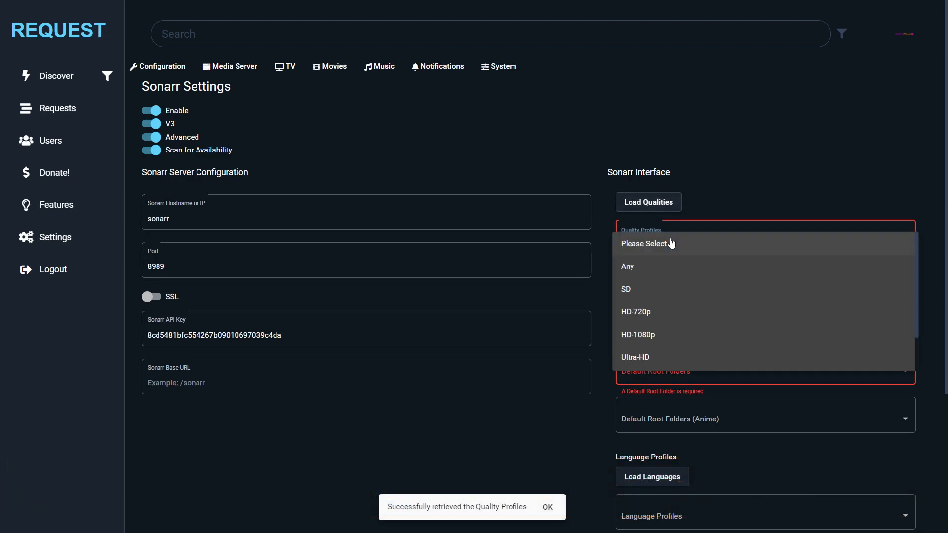
left_click(646, 268)
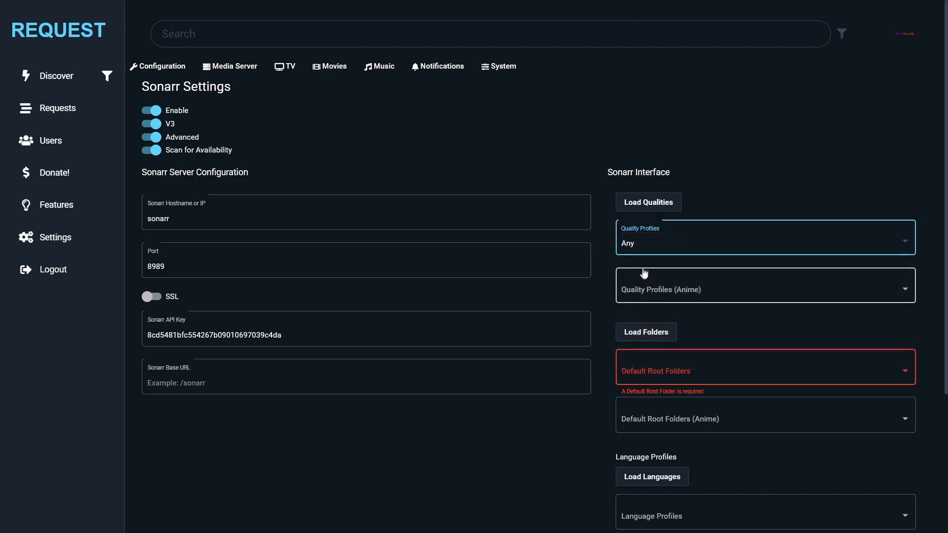
left_click(698, 292)
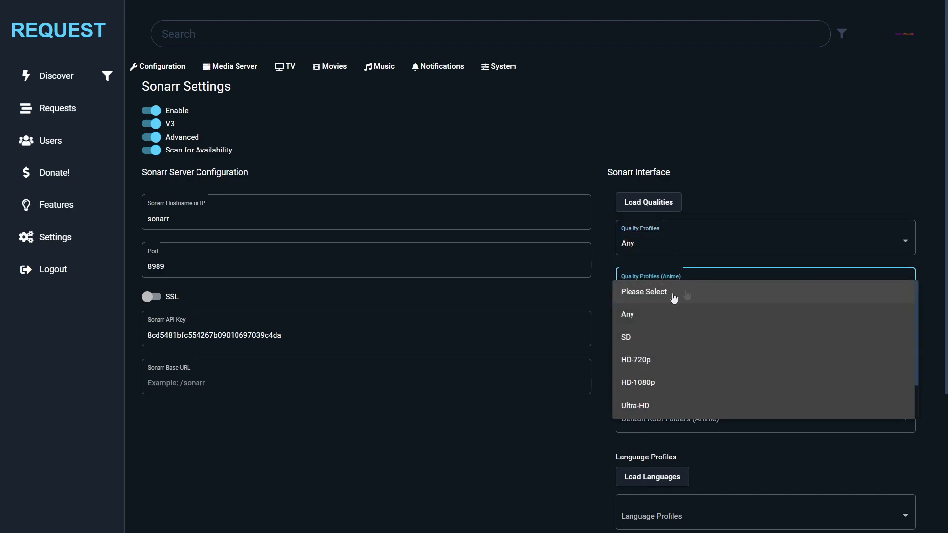
left_click(627, 316)
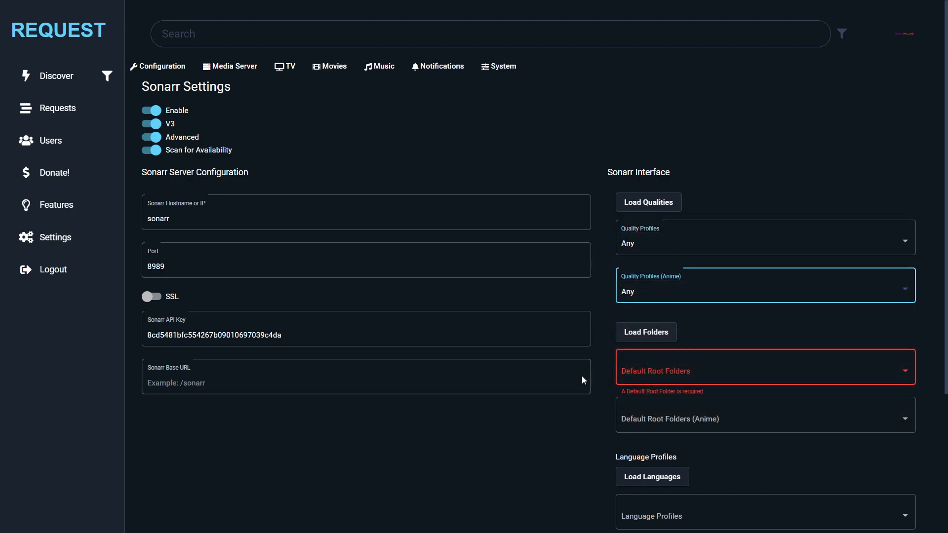
Load the Sonarr folders and set the default root folder to /data/media/tv/
left_click(640, 334)
left_click(666, 375)
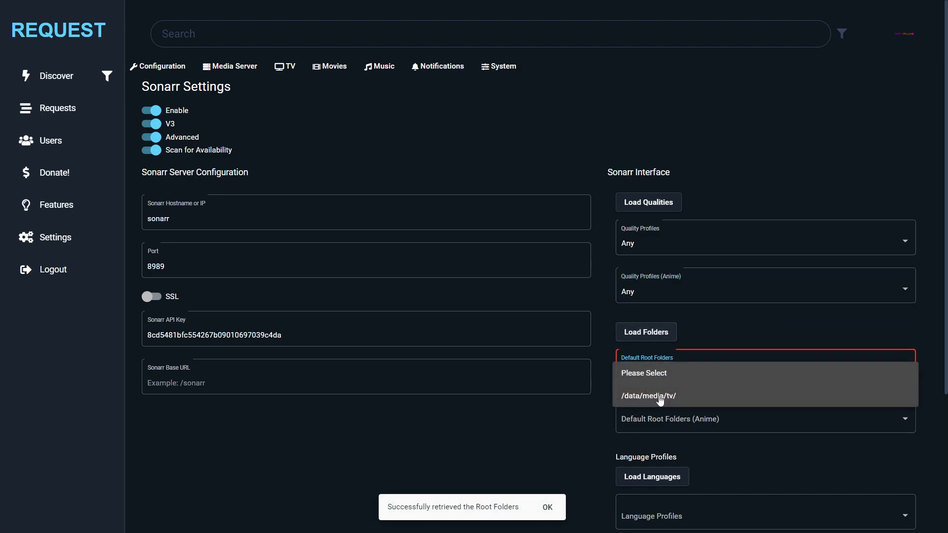
left_click(660, 397)
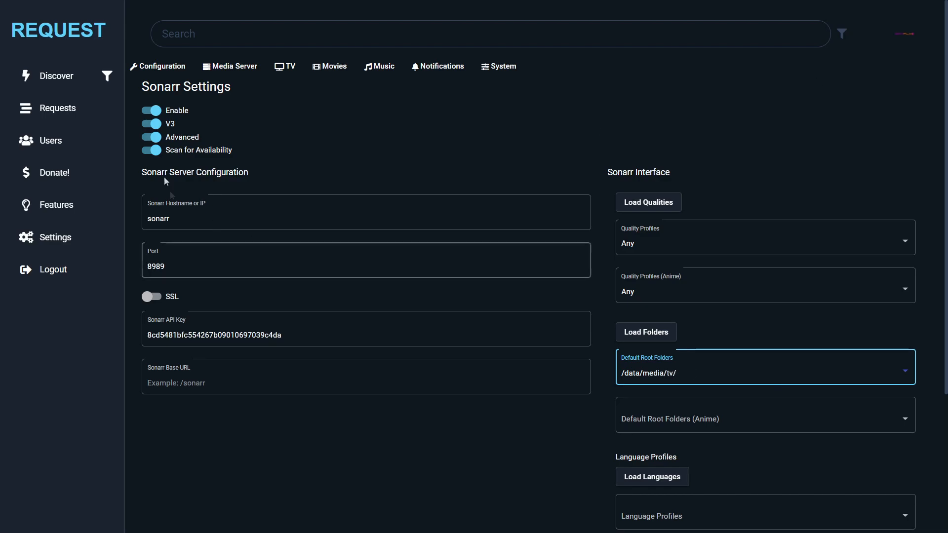
Set the default anime root folder to /data/media/tv/, and load the language profiles, choosing English for both standard and anime
left_click(657, 431)
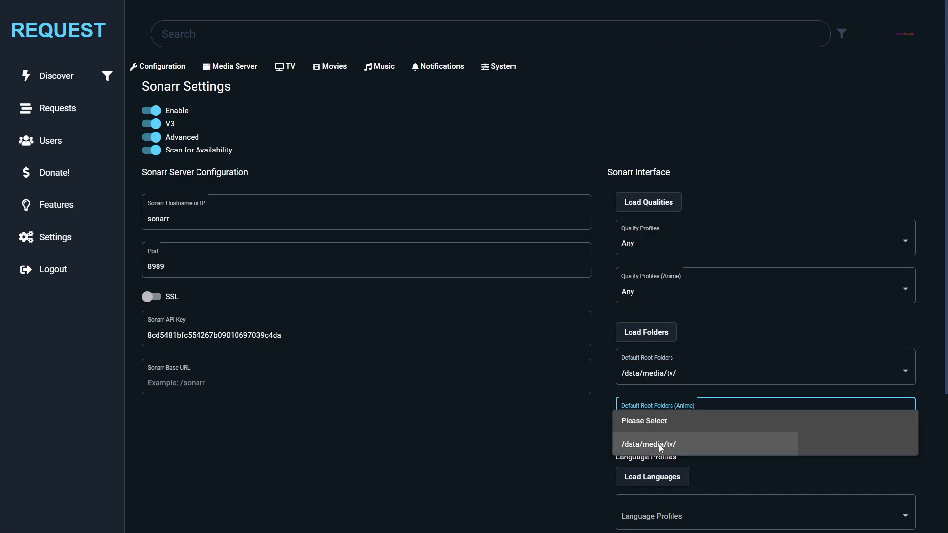
left_click(658, 443)
scroll(550, 448, "down", 4)
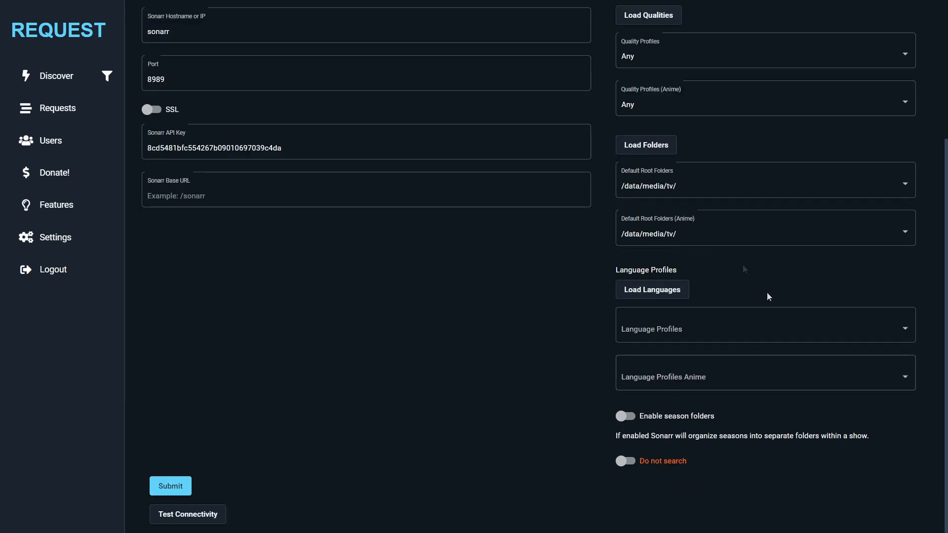
left_click(662, 290)
left_click(682, 332)
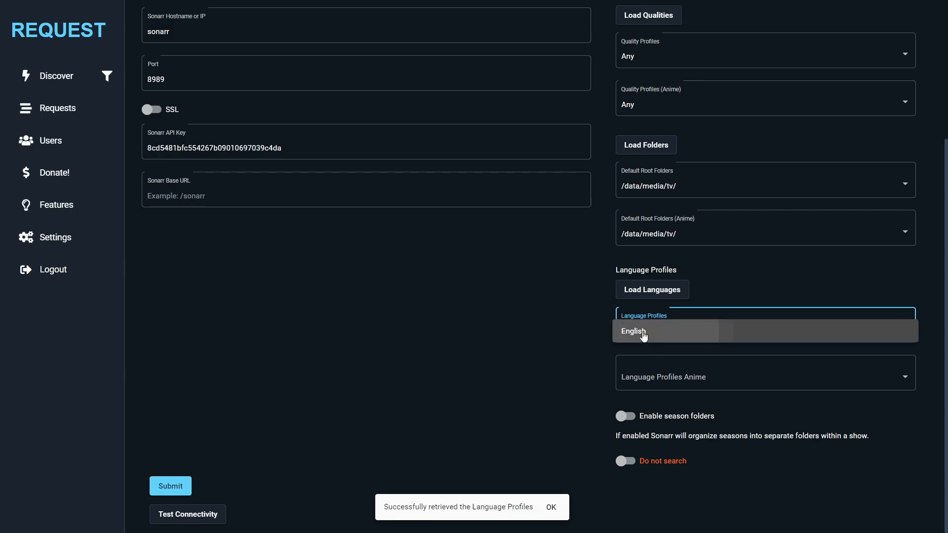
left_click(632, 332)
left_click(655, 385)
left_click(632, 381)
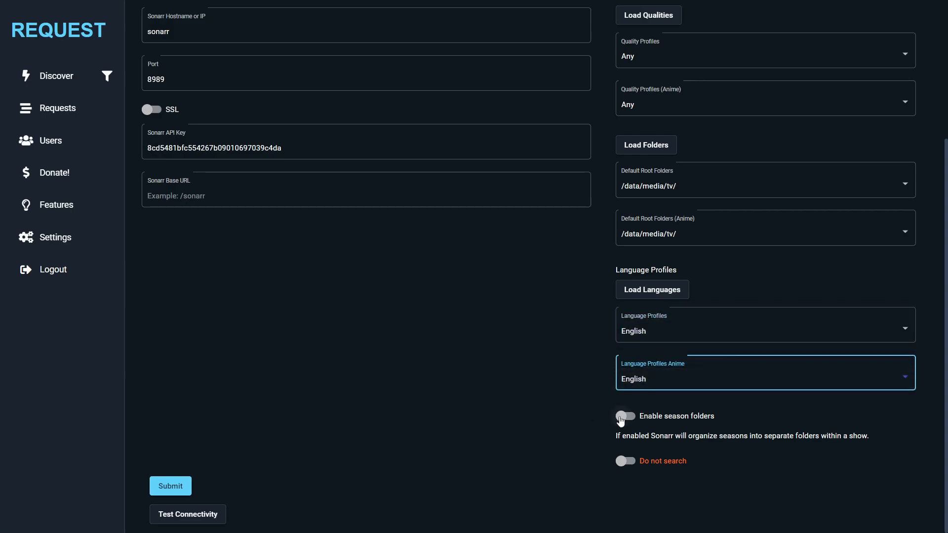
Enable season folders and save the Sonarr settings
left_click(623, 417)
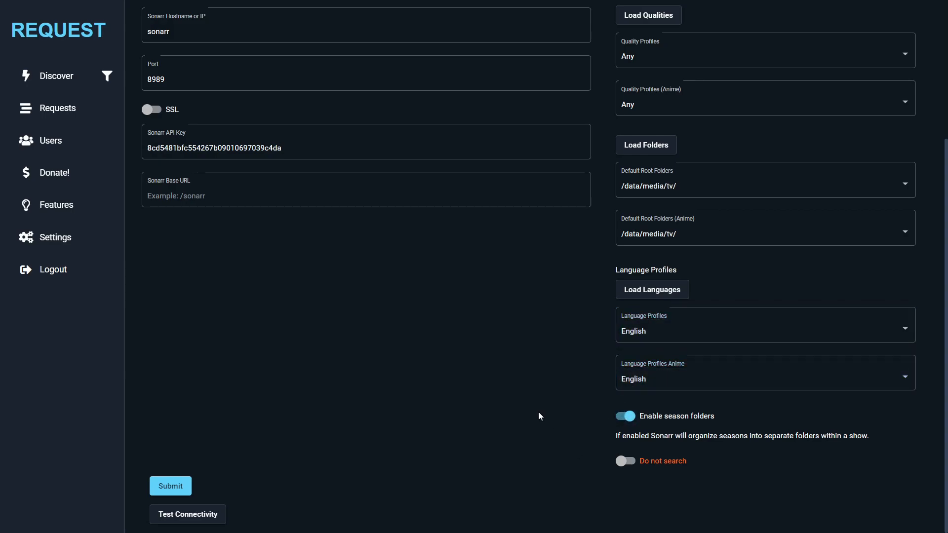
left_click(174, 489)
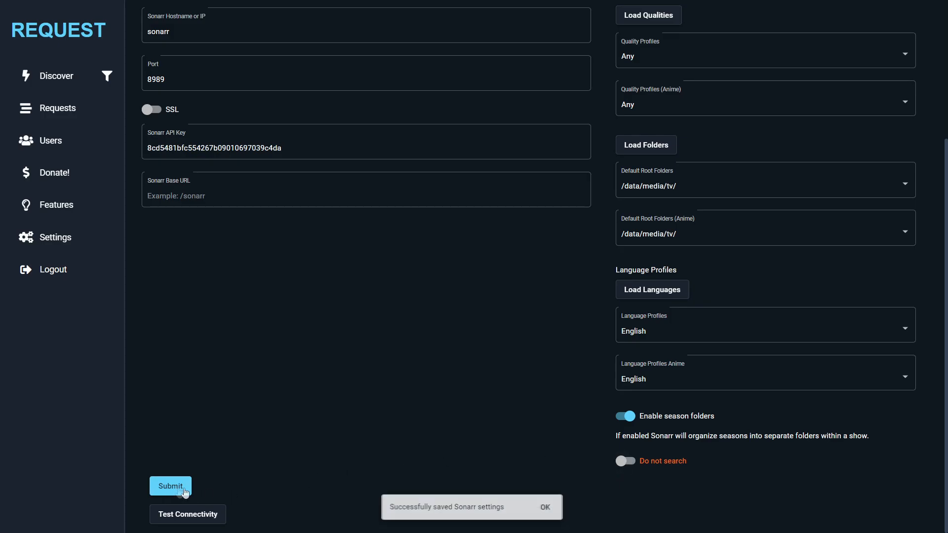
Open the Lidarr settings to view the music server options
scroll(342, 435, "up", 4)
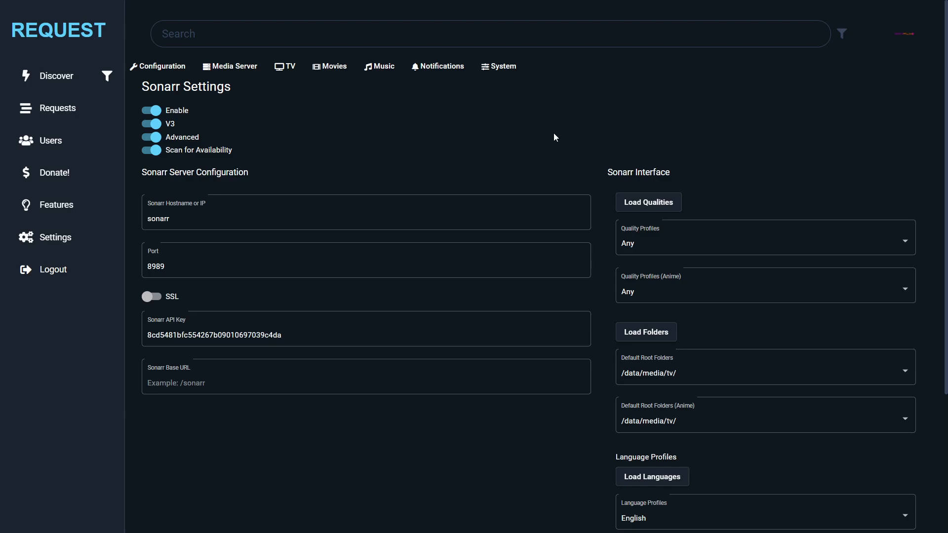
left_click(330, 67)
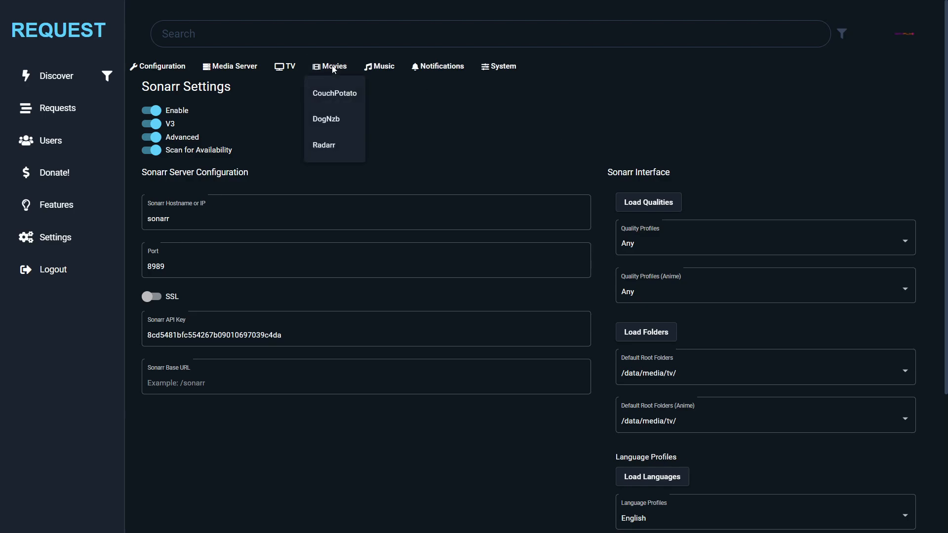
left_click(379, 66)
left_click(383, 94)
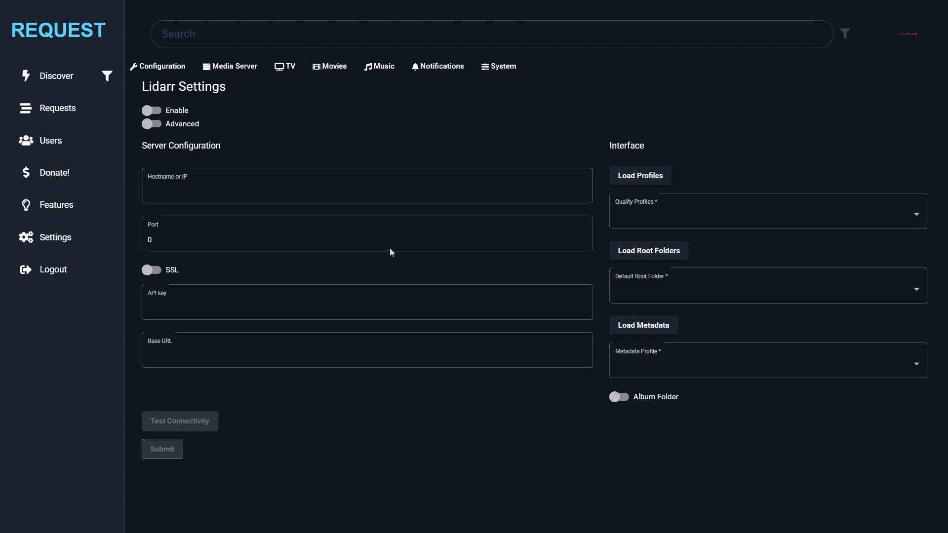
Open the email notification settings and switch on Enable and Enable SMTP Authentication
left_click(448, 71)
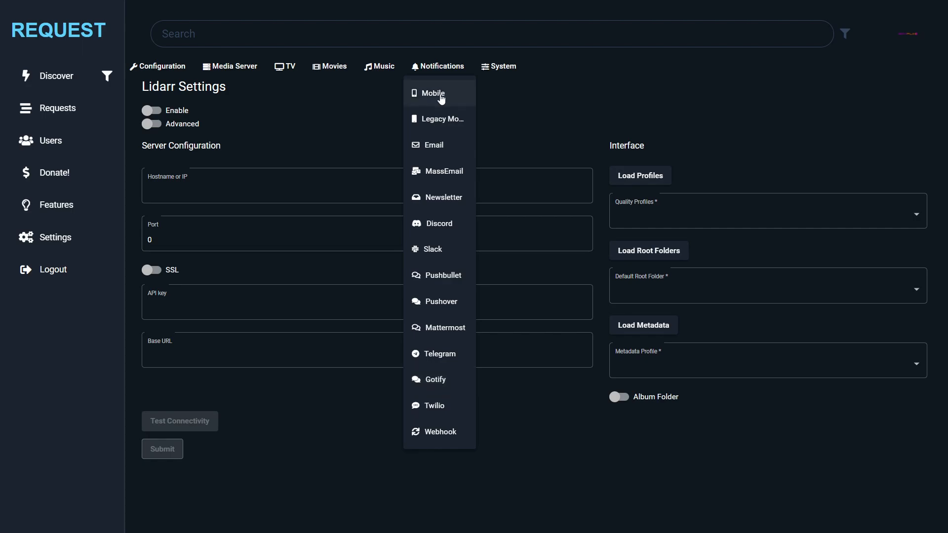
left_click(439, 145)
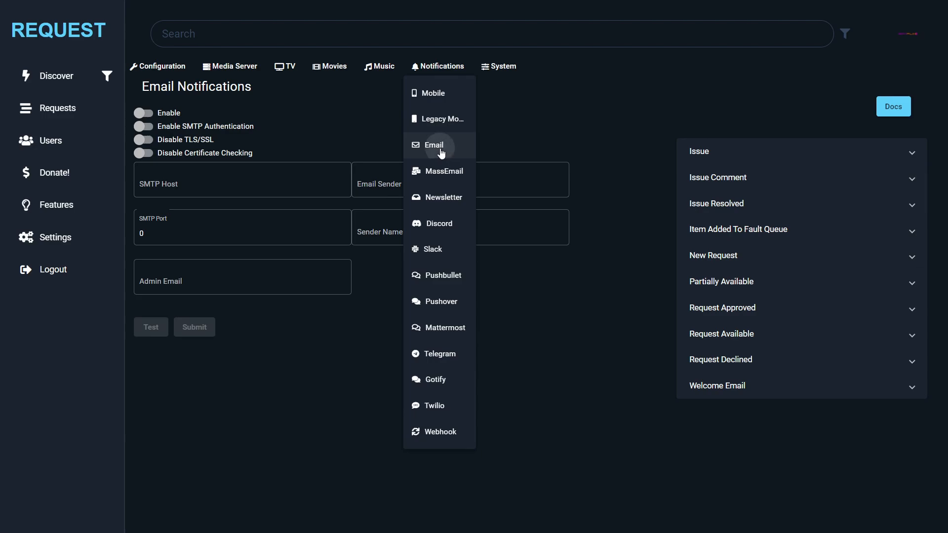
left_click(140, 115)
left_click(141, 127)
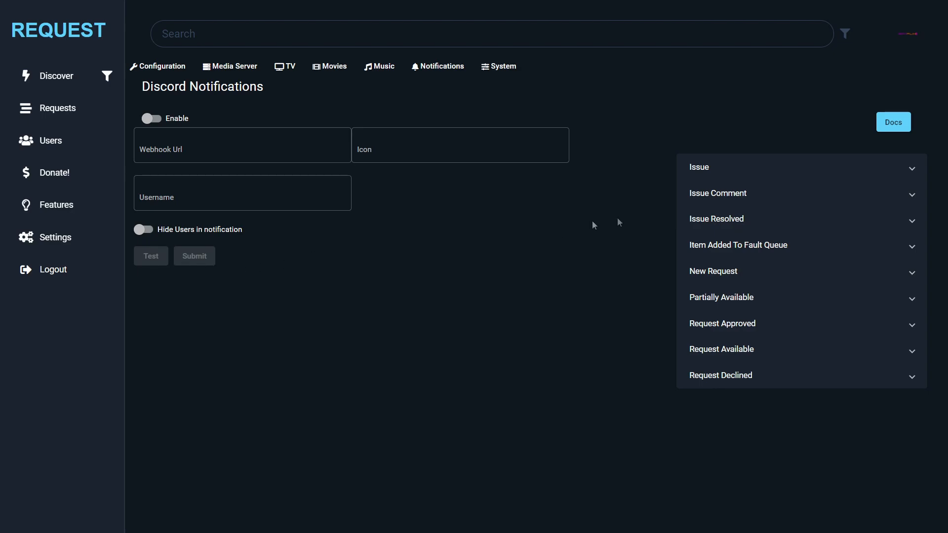
Examine the Issue, Issue Comment and Issue Resolved message templates in the Discord notification settings, including the {UserName} placeholder
left_click(698, 173)
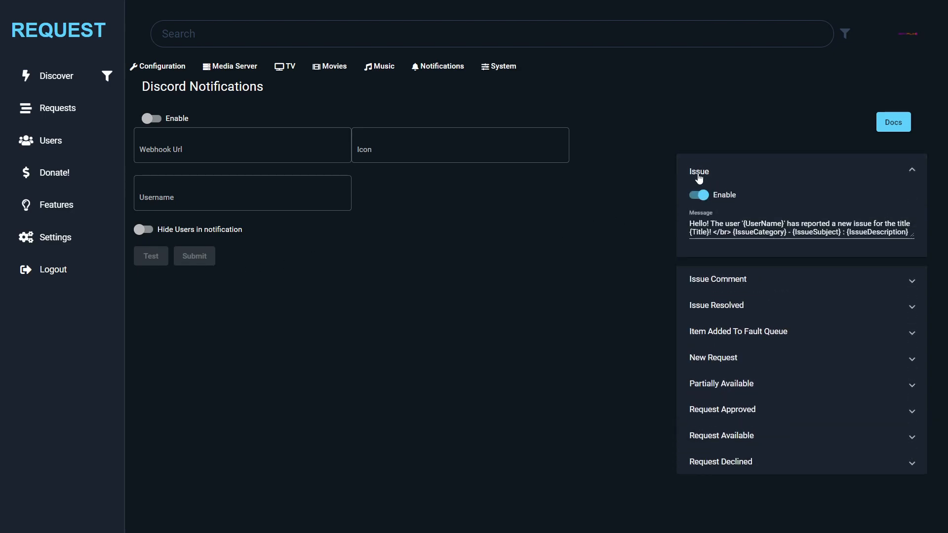
left_click(746, 280)
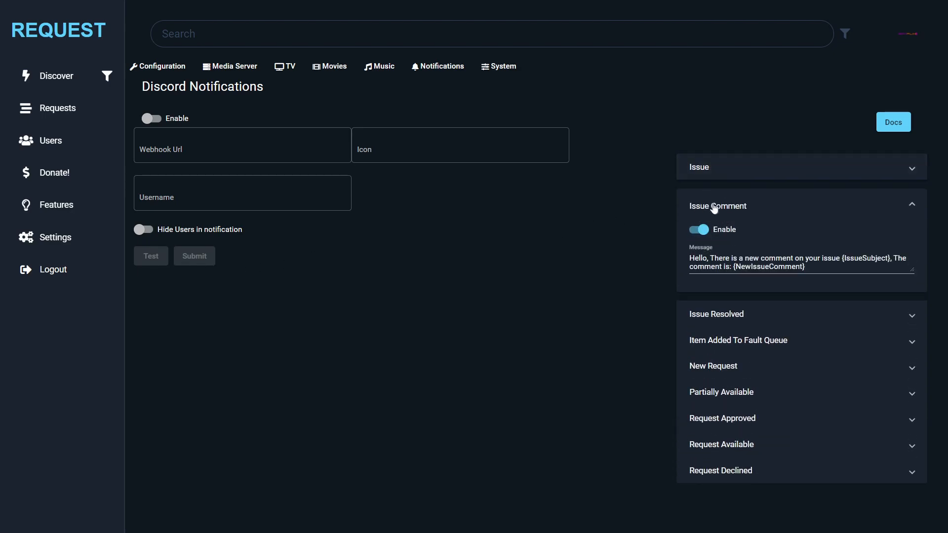
left_click(746, 311)
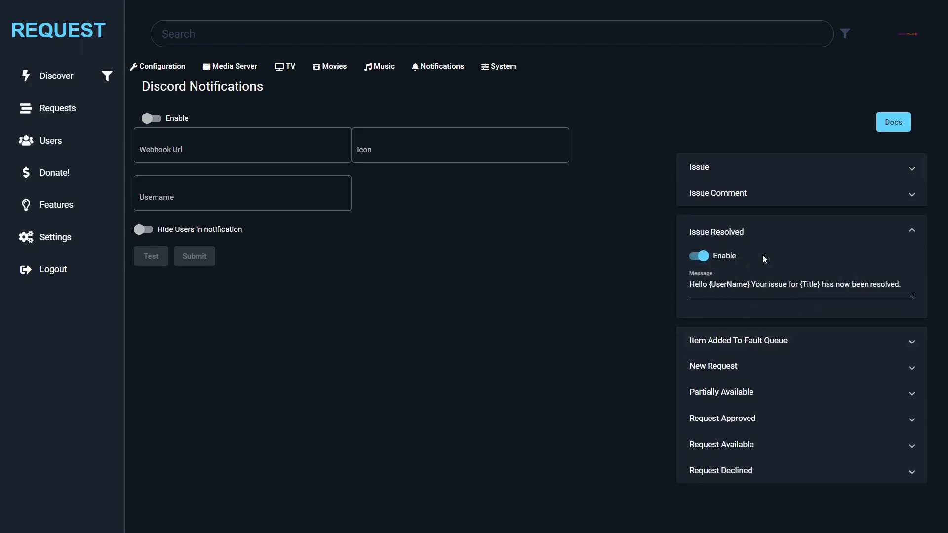
left_click_drag(752, 284, 709, 284)
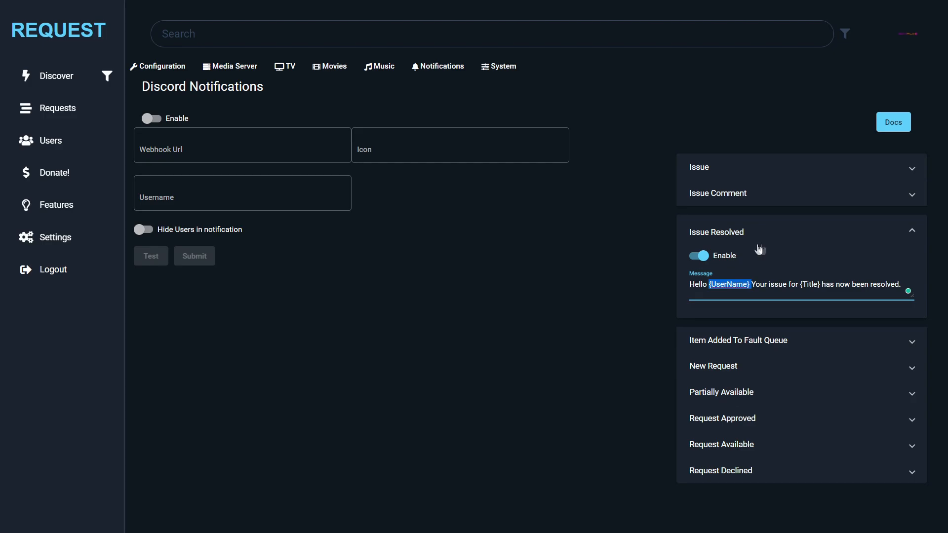
Look through the system pages, including About, Failed Requests and the Scheduled Tasks job settings
left_click(492, 67)
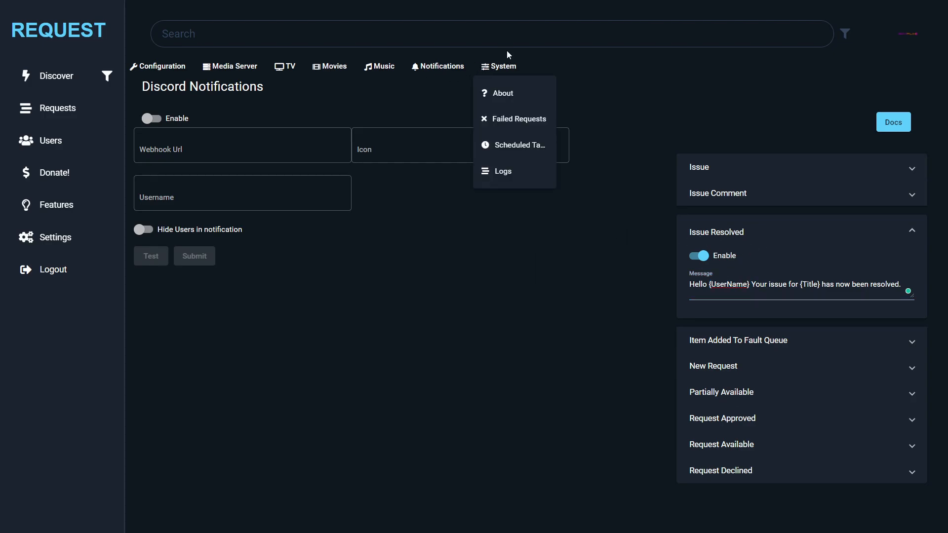
left_click(503, 92)
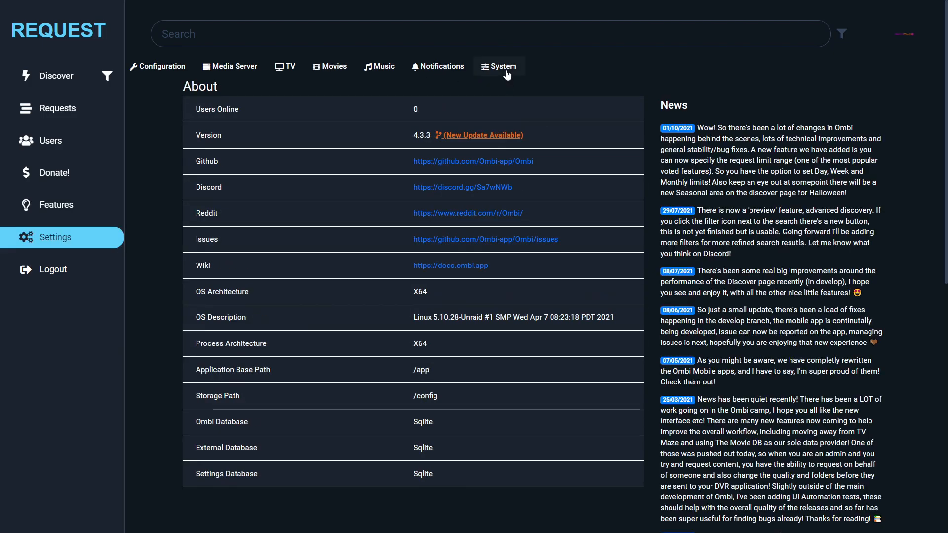
left_click(508, 119)
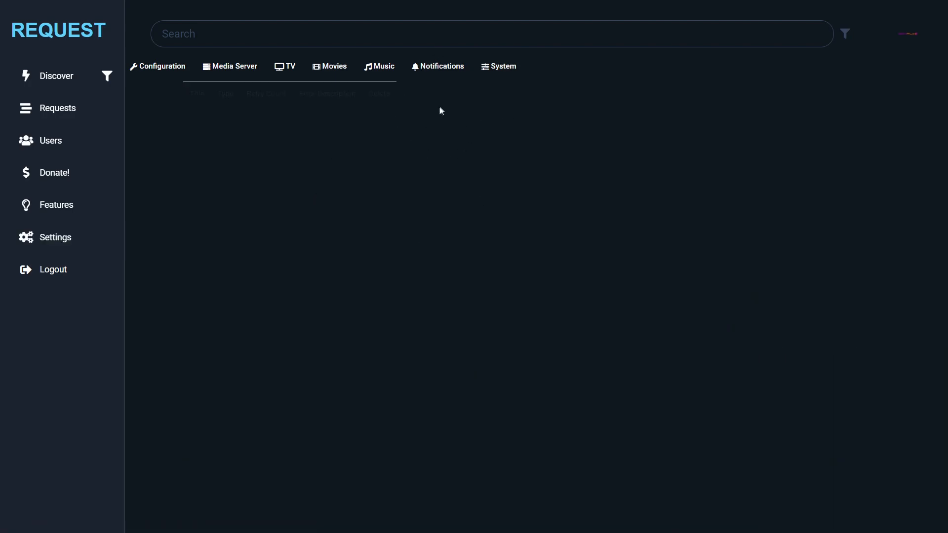
left_click(507, 73)
left_click(523, 153)
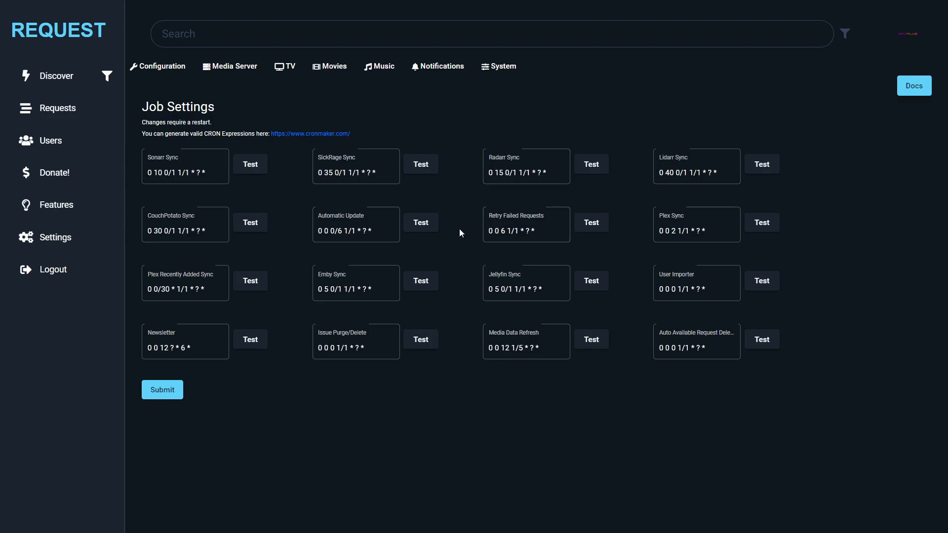
left_click(511, 67)
left_click(513, 137)
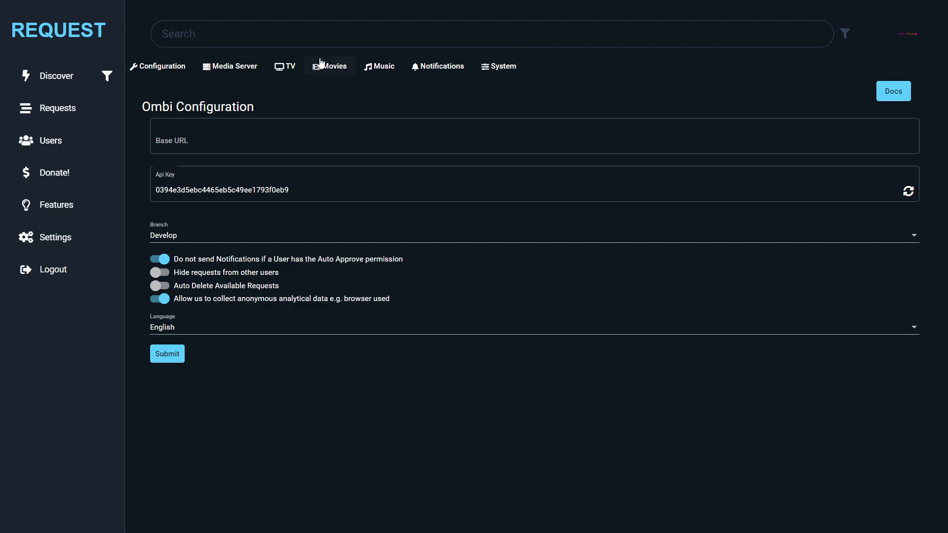
View the Jellyfin media server configuration
left_click(214, 68)
left_click(237, 150)
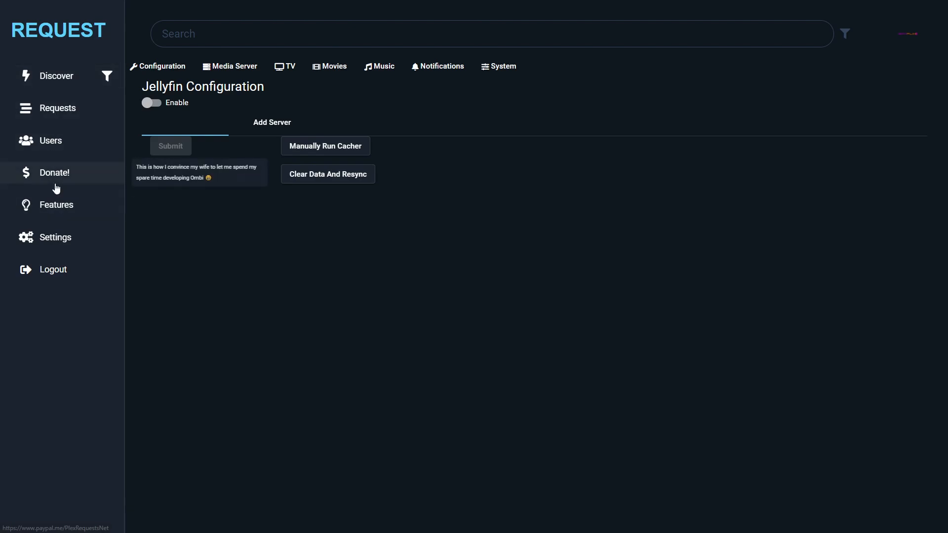
Go to the Discover page, view the Advanced Search options for movies and TV shows, and close them without searching
left_click(58, 89)
left_click(107, 76)
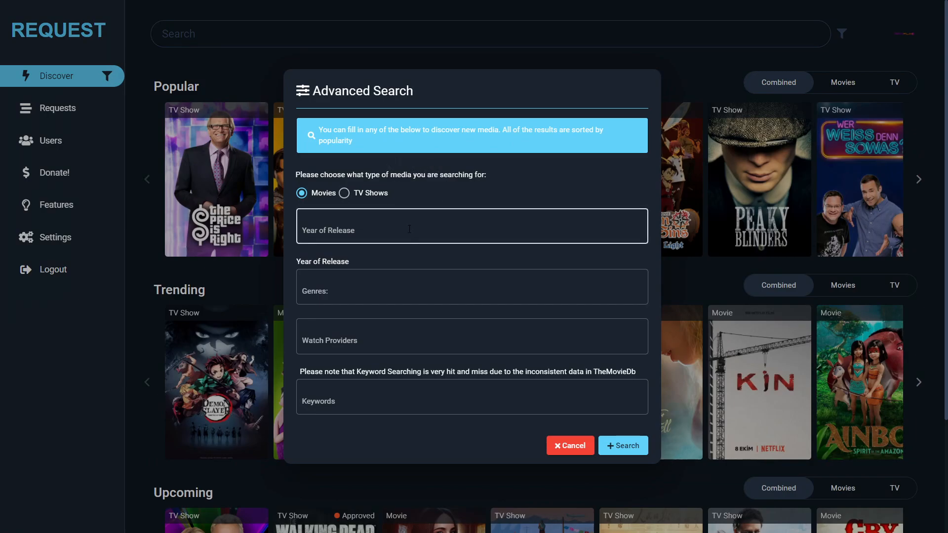
scroll(408, 234, "down", 3)
scroll(407, 235, "up", 3)
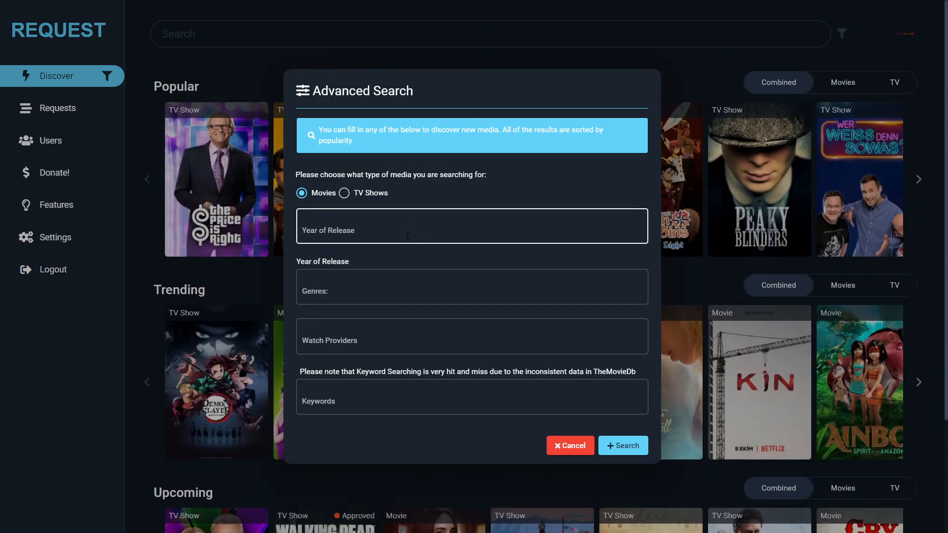
key("Escape")
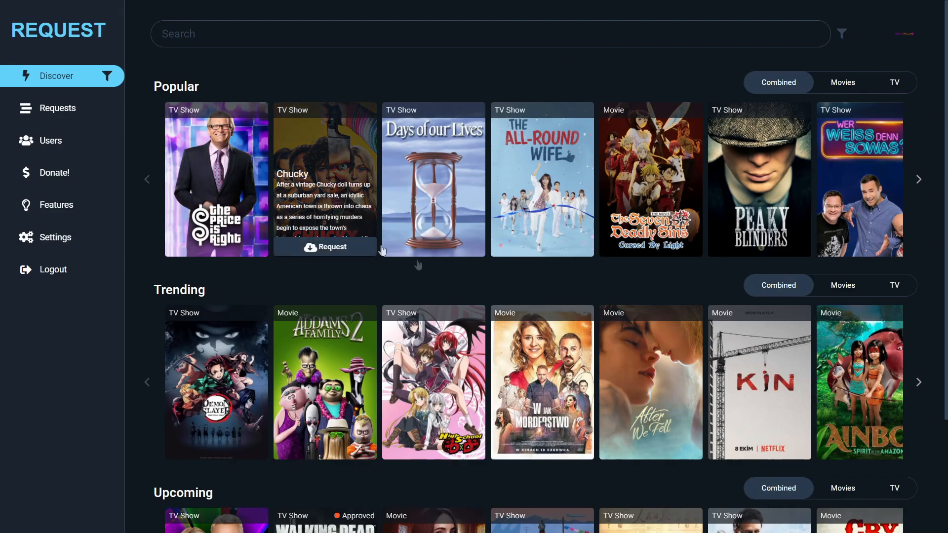
Browse the Discover lists, switching Popular and Trending between movies and TV, leaving Popular on Movies and Trending on TV
scroll(542, 242, "down", 3)
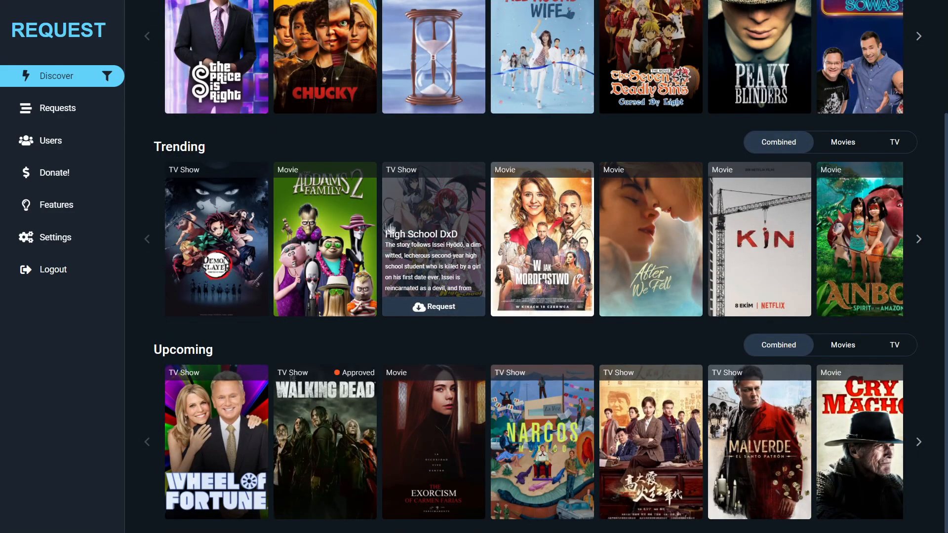
scroll(348, 237, "up", 3)
scroll(347, 237, "down", 3)
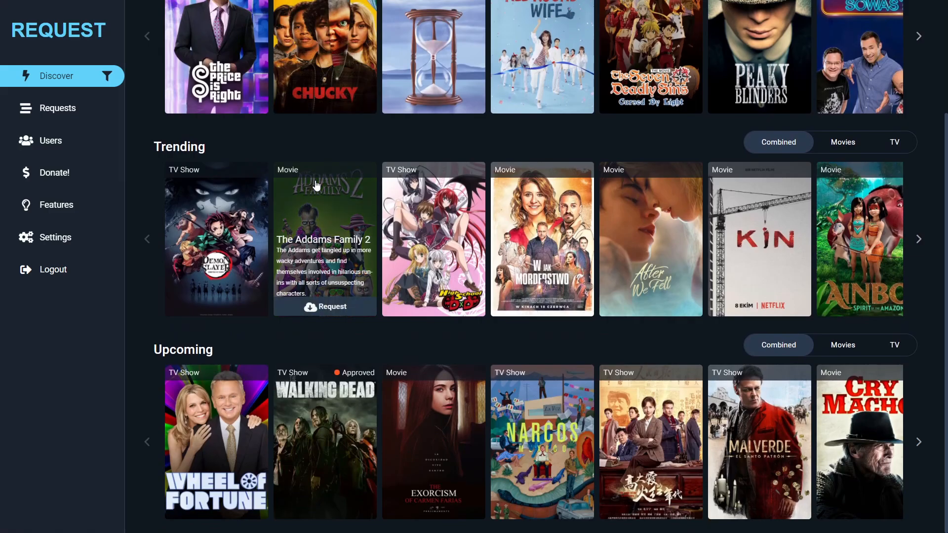
scroll(408, 234, "up", 3)
left_click(830, 87)
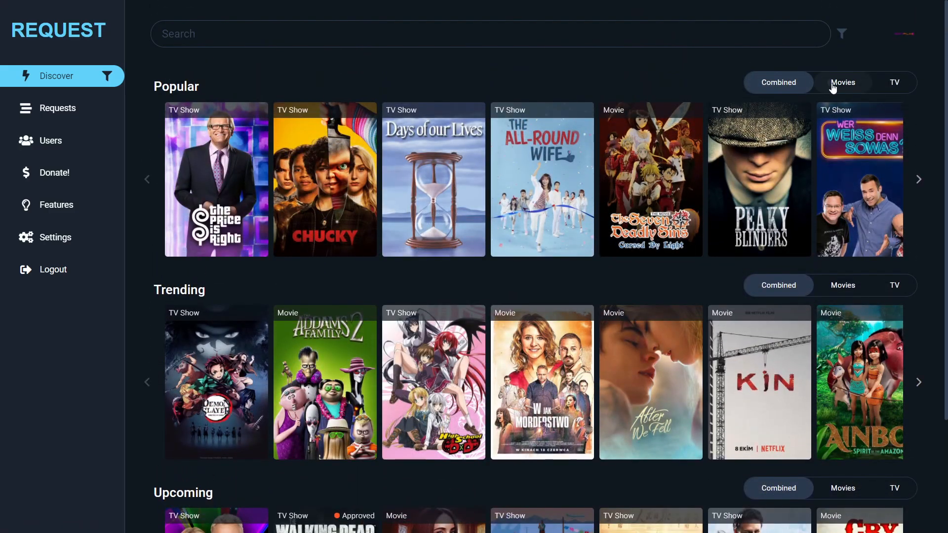
left_click(892, 86)
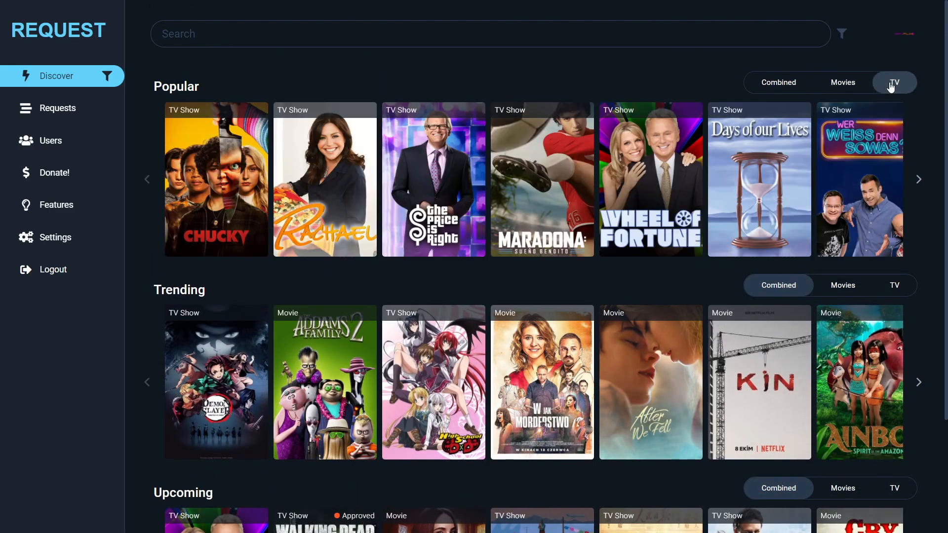
left_click(843, 285)
left_click(892, 287)
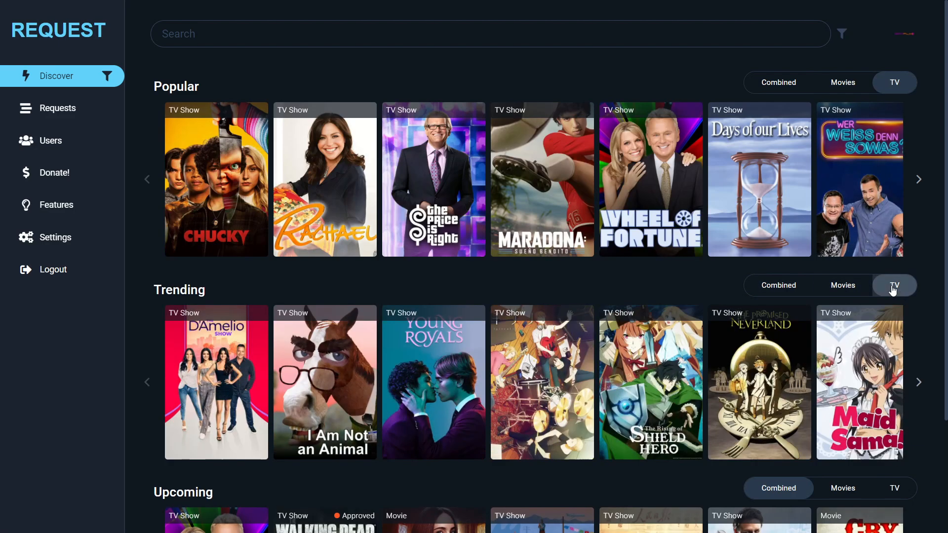
left_click(836, 87)
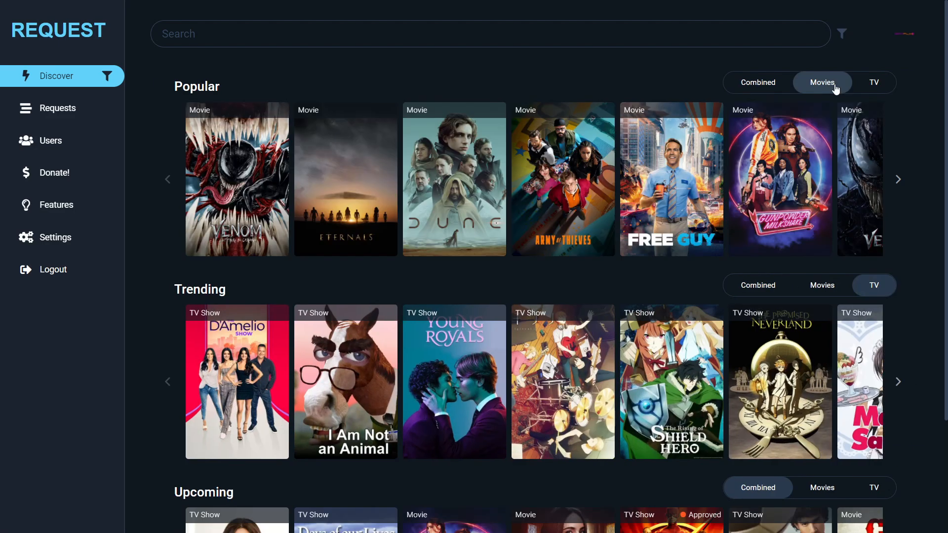
Open the details of the popular movie Free Guy and view its collection
left_click(679, 168)
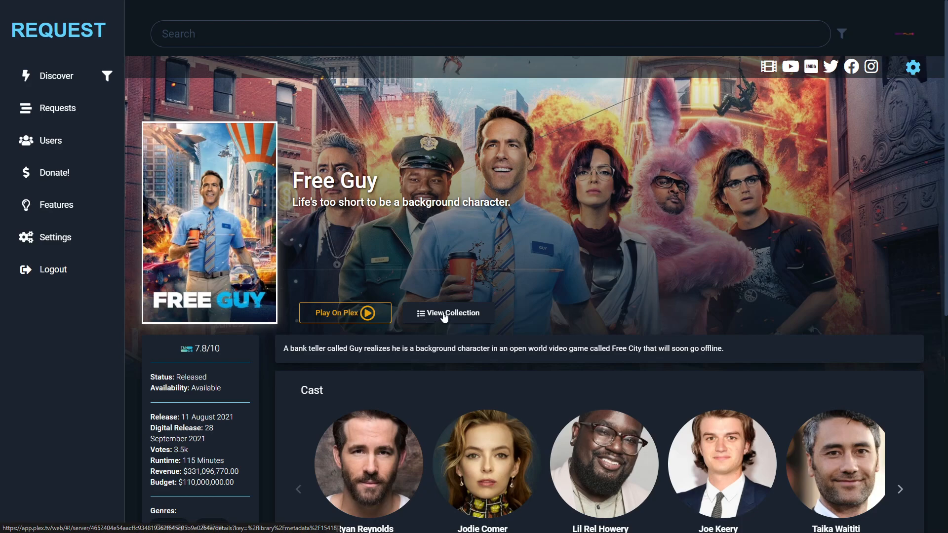
left_click(476, 320)
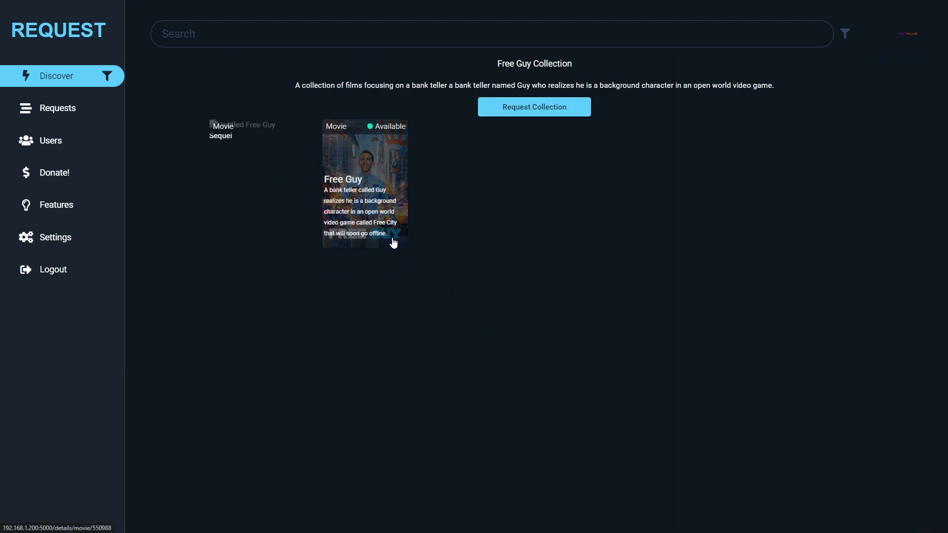
Search for "harry potter" and view the collection of the movie Harry Potter and the Half-Blood Prince
left_click(222, 30)
type("harry potter")
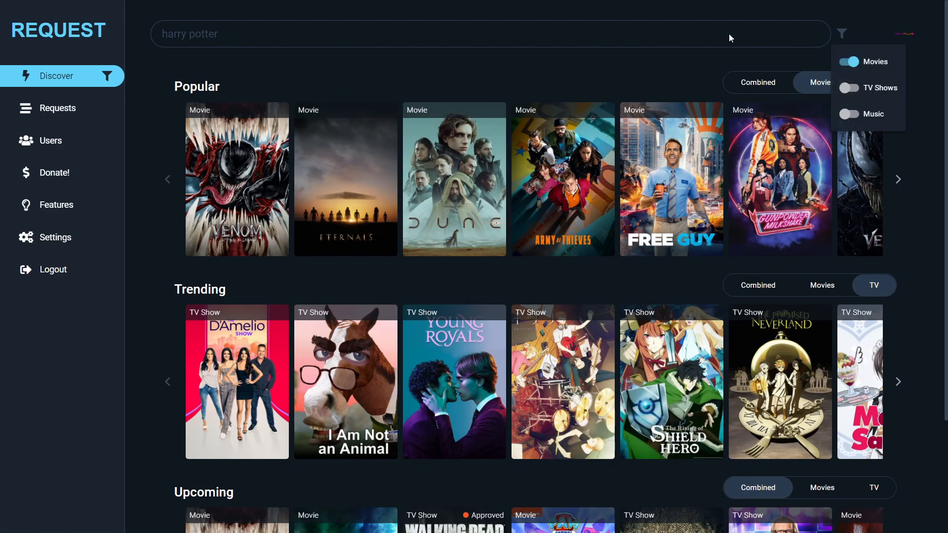
left_click(729, 33)
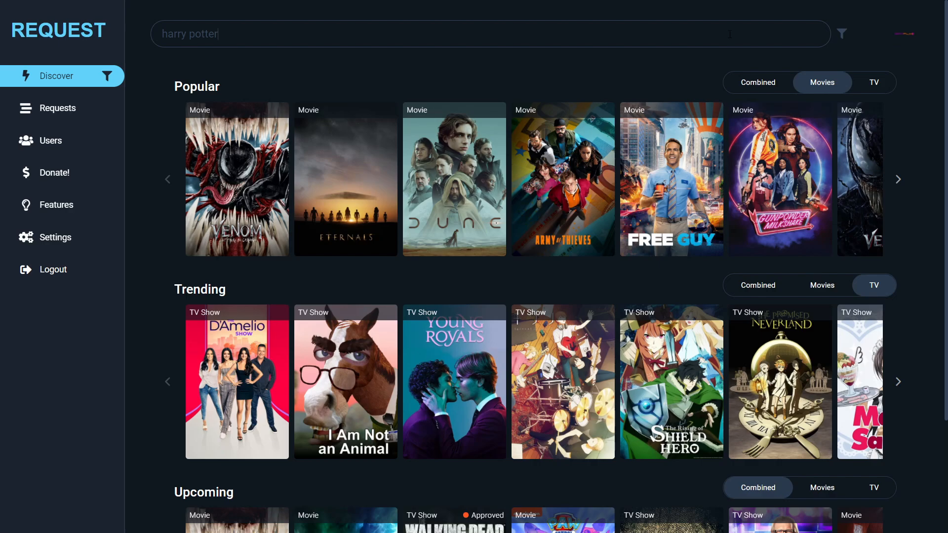
key("Return")
left_click(375, 143)
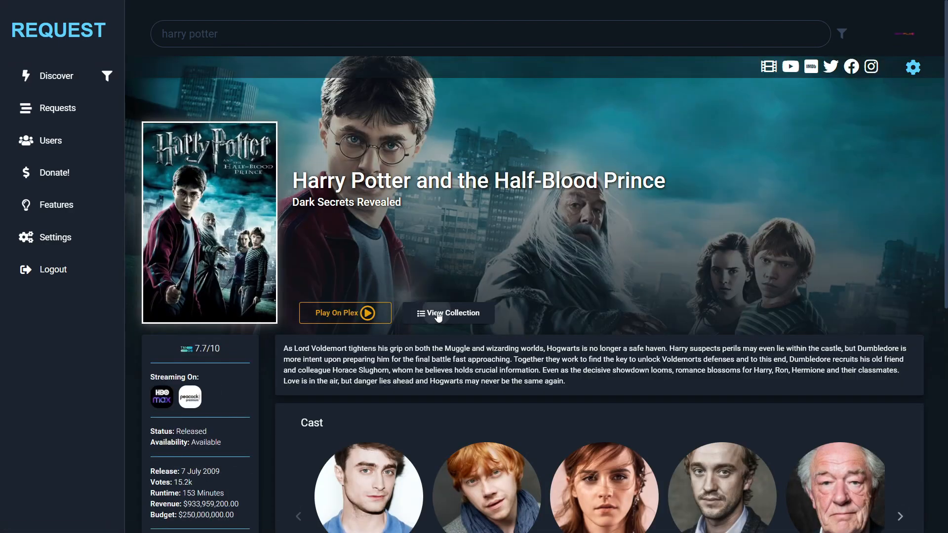
left_click(436, 314)
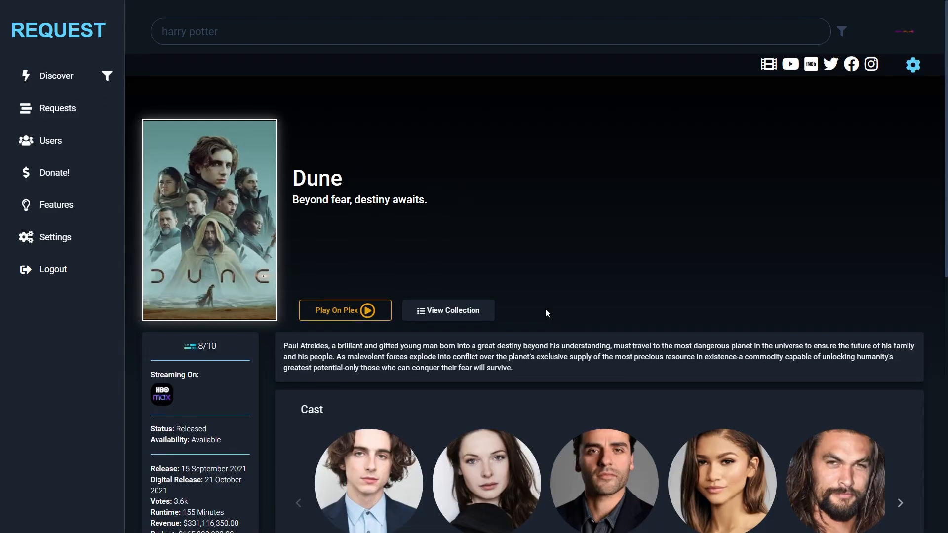
Examine the Dune details page, including its cast, trailers and keywords, and view its admin options
scroll(545, 314, "down", 6)
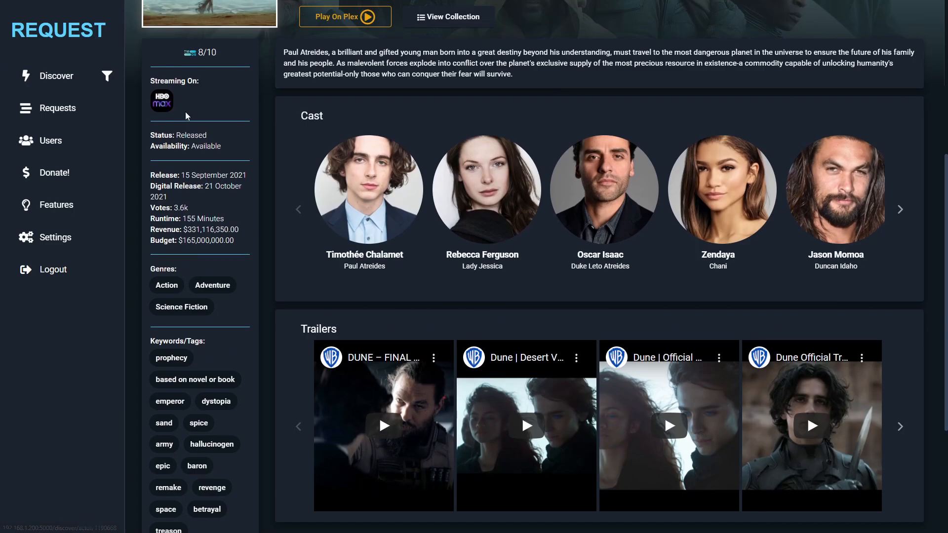
scroll(194, 251, "down", 1)
scroll(193, 251, "down", 3)
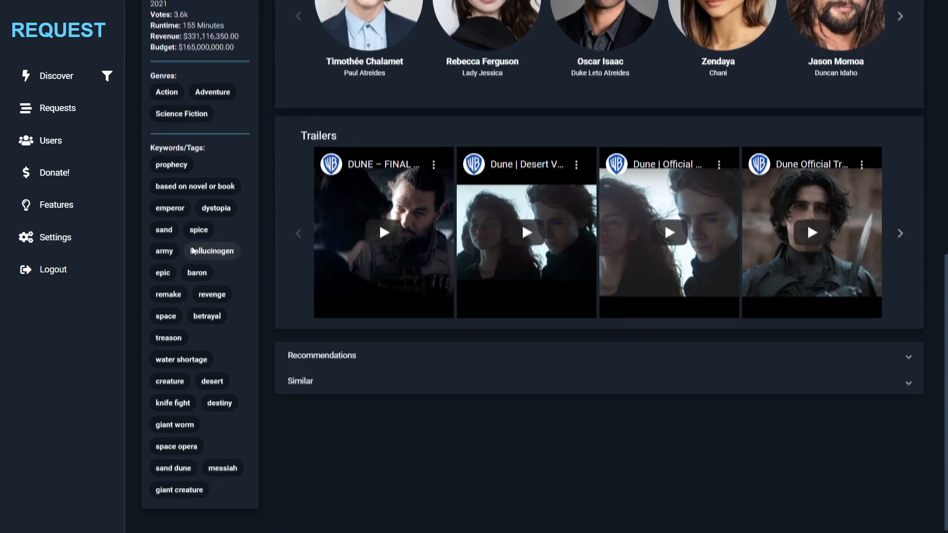
scroll(192, 248, "up", 6)
scroll(191, 247, "up", 3)
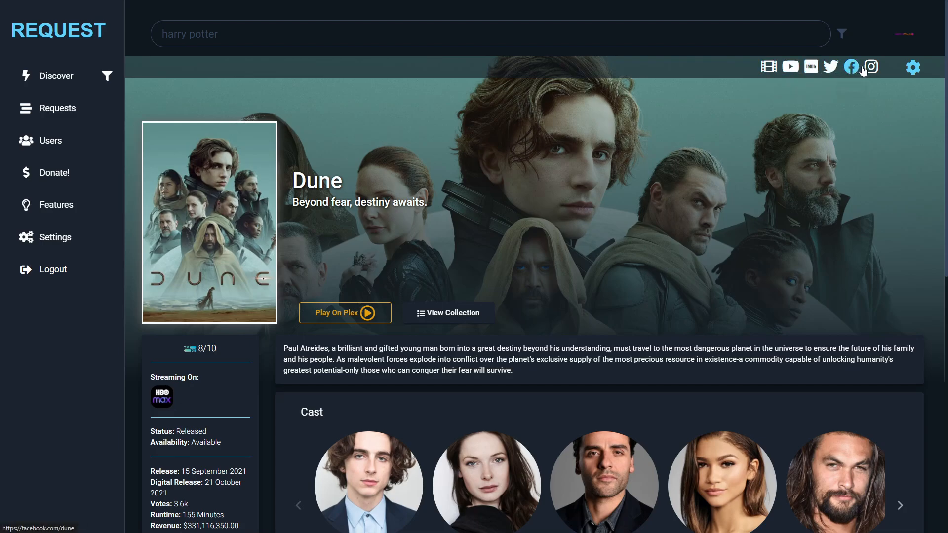
left_click(910, 67)
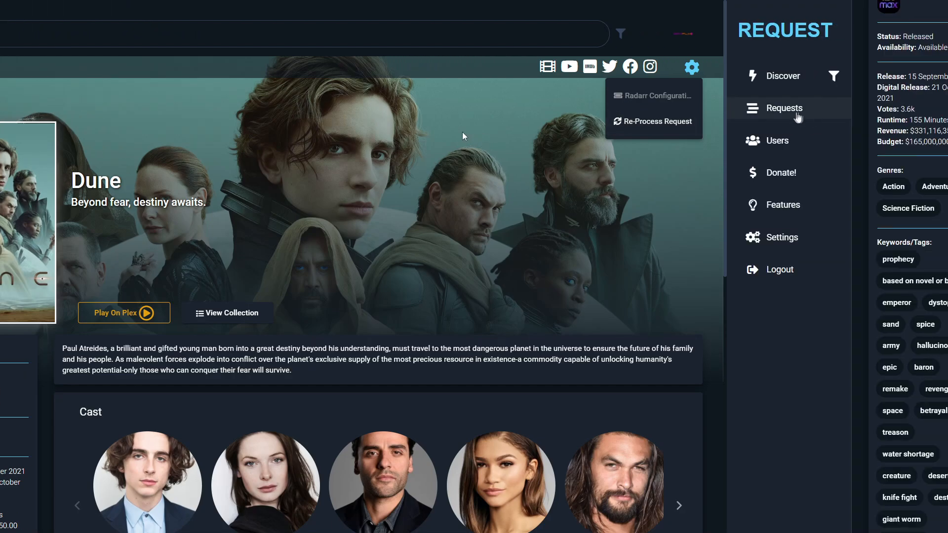
Browse the Requests page for movies, TV shows and music, including the pending, processing, available and denied movie requests
left_click(818, 107)
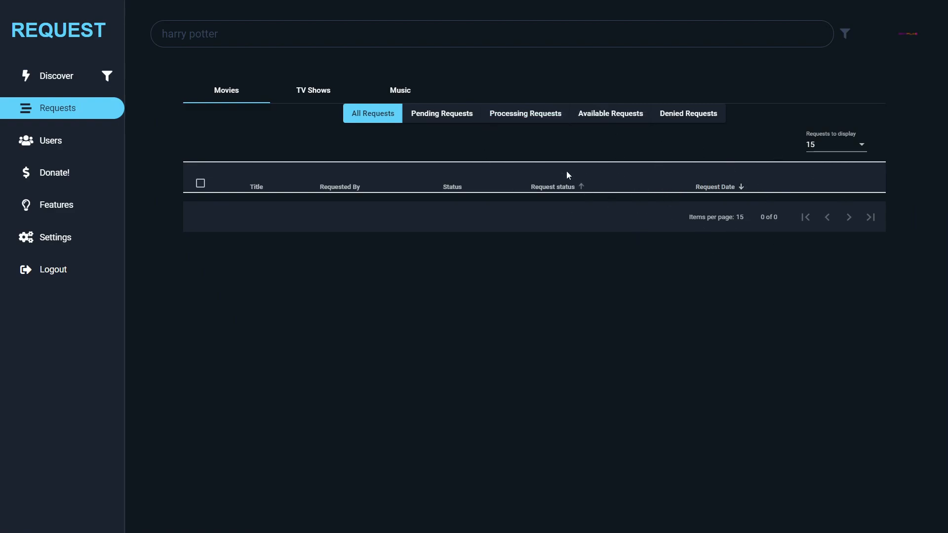
left_click(328, 91)
left_click(391, 93)
left_click(221, 94)
left_click(445, 119)
left_click(521, 120)
left_click(604, 126)
left_click(680, 118)
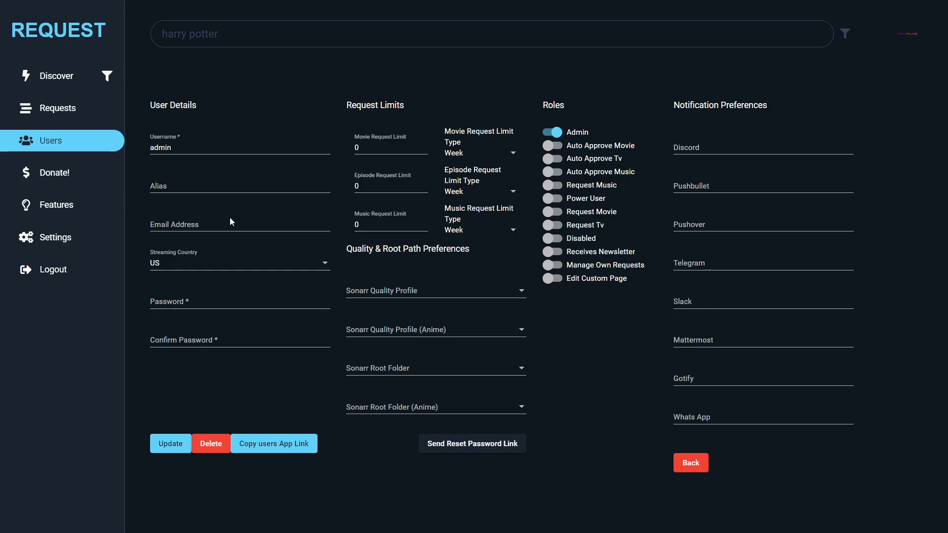
Set the admin user's streaming country to AU and view the Sonarr quality profile choices without selecting one
mouse_move(180, 183)
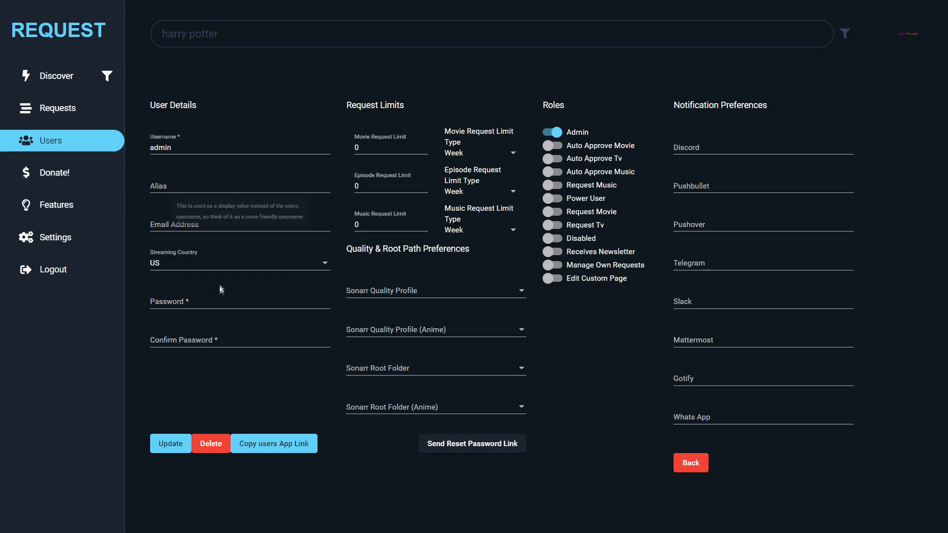
left_click(178, 265)
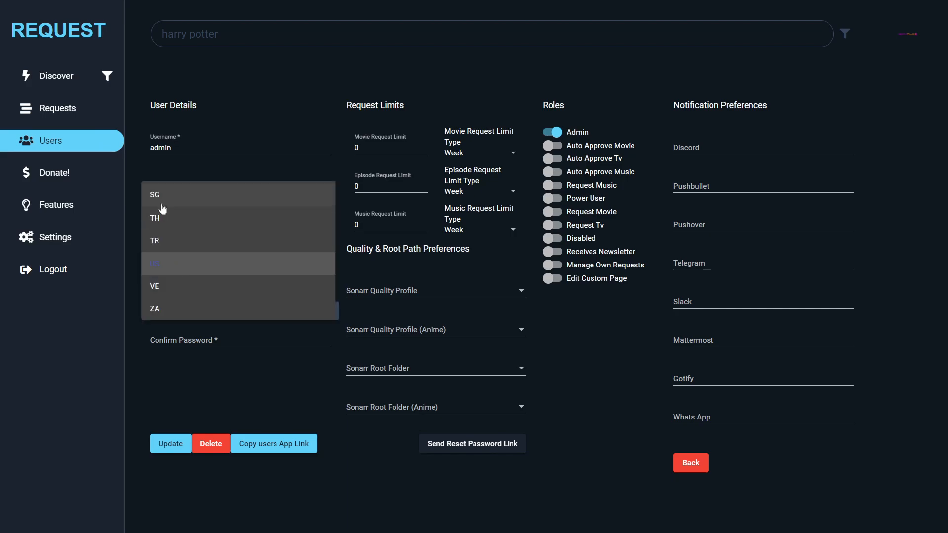
scroll(175, 242, "up", 5)
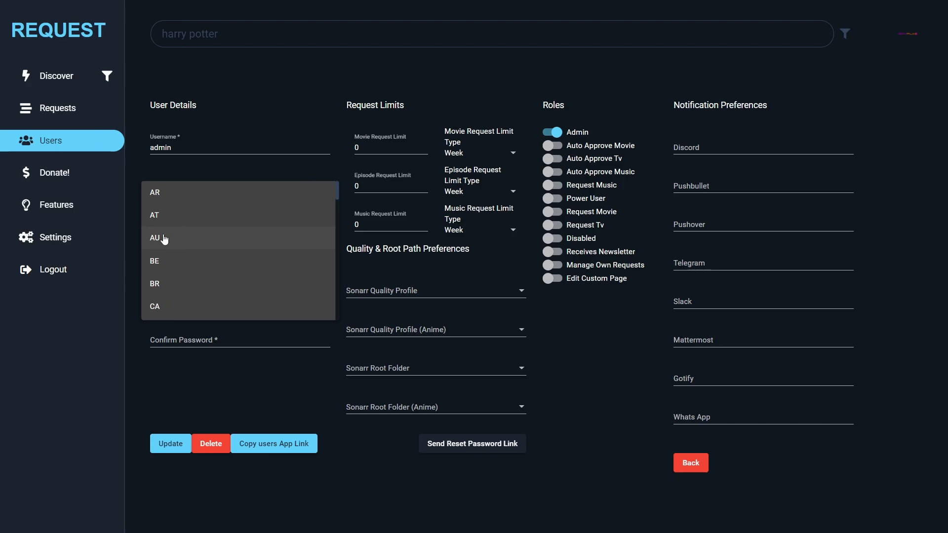
left_click(173, 239)
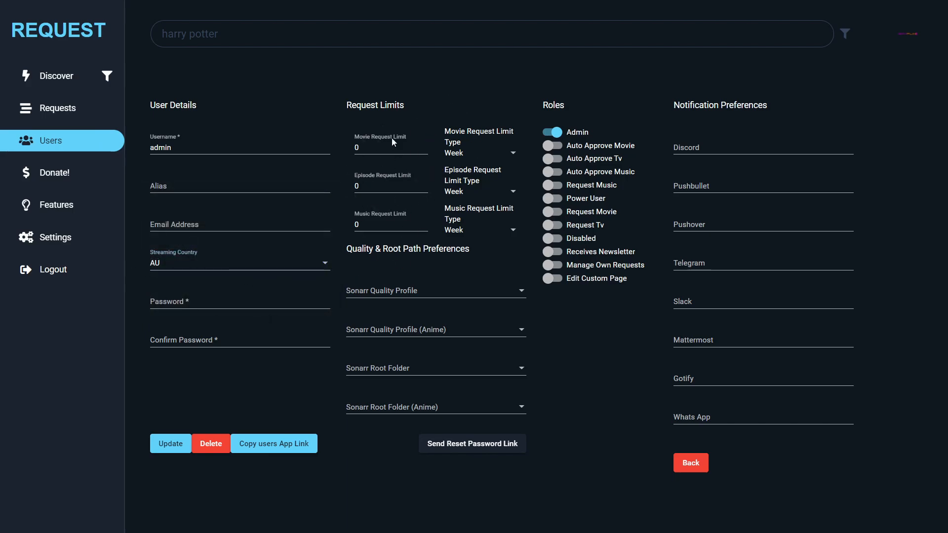
left_click(449, 297)
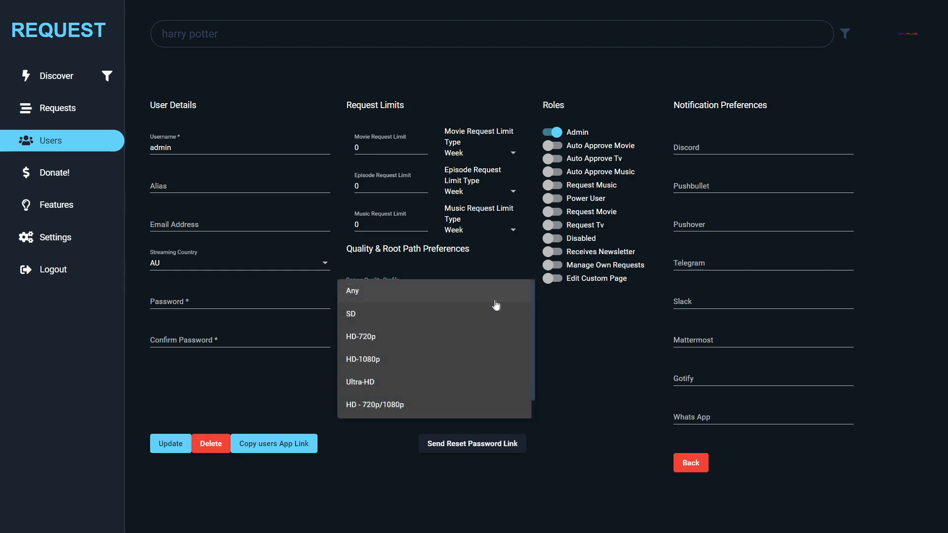
left_click(573, 349)
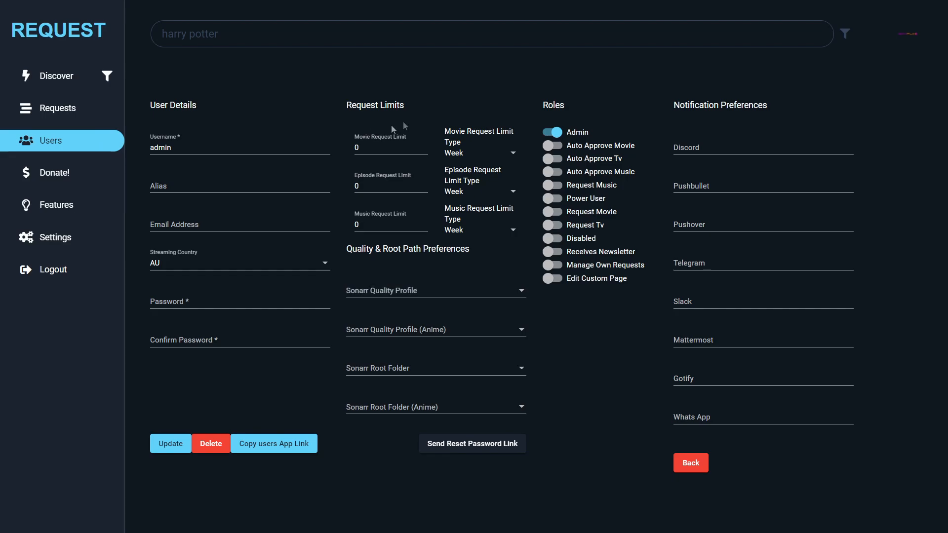
Enable every role for the admin user except Disabled, including the auto-approve, request, Power User, newsletter, Manage Own Requests and Edit Custom Page roles
left_click(549, 159)
left_click(549, 145)
left_click(549, 171)
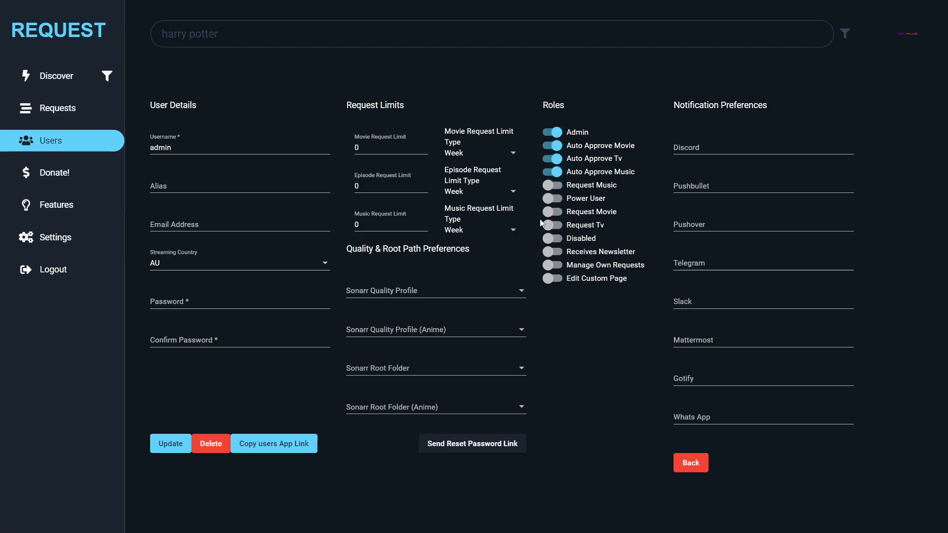
left_click(549, 225)
left_click(551, 198)
left_click(549, 212)
left_click(549, 185)
left_click(549, 252)
left_click(549, 266)
left_click(550, 278)
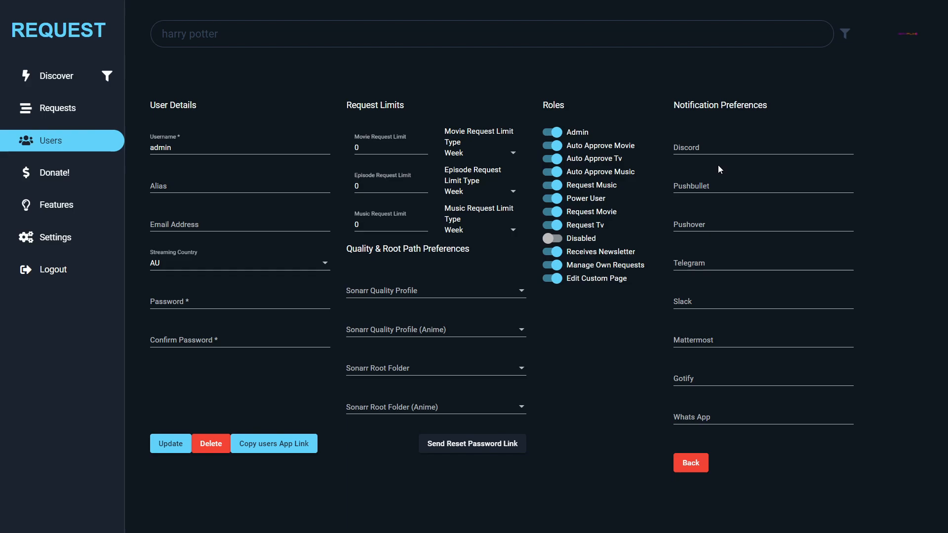
Save the admin user's changes with the notification preferences left blank, and copy the user's app link
left_click(715, 140)
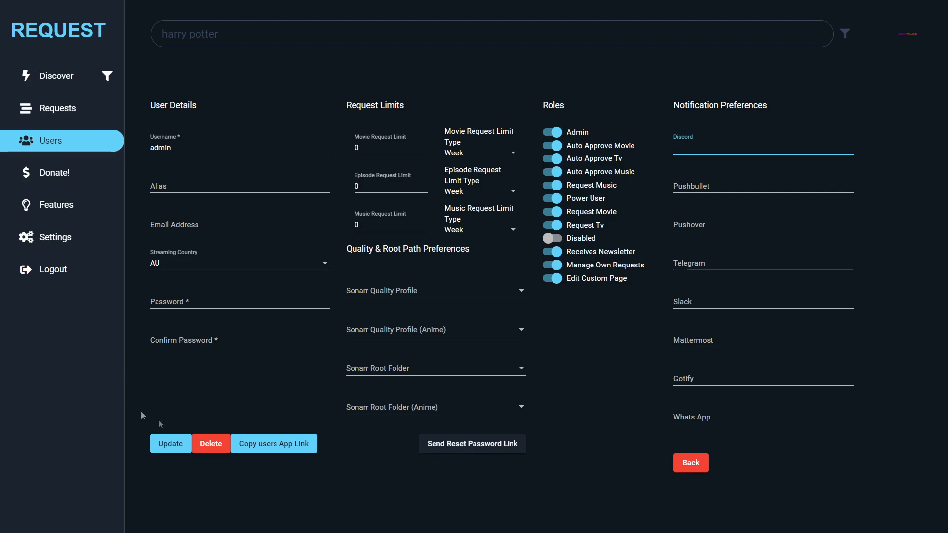
left_click(166, 447)
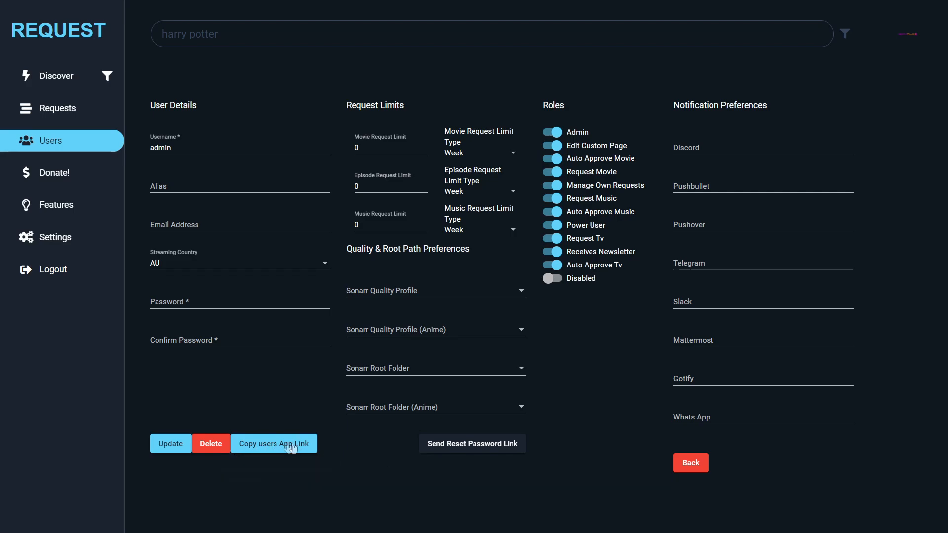
left_click(260, 447)
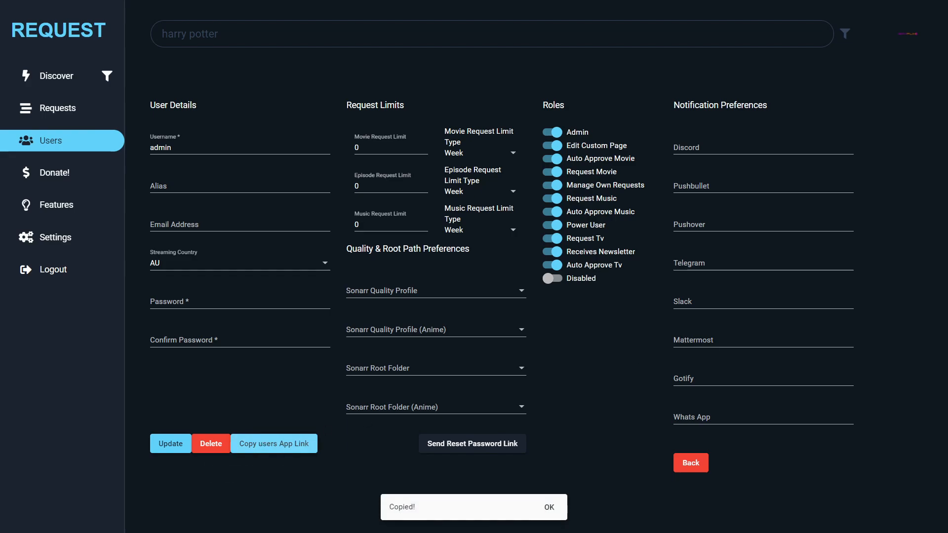